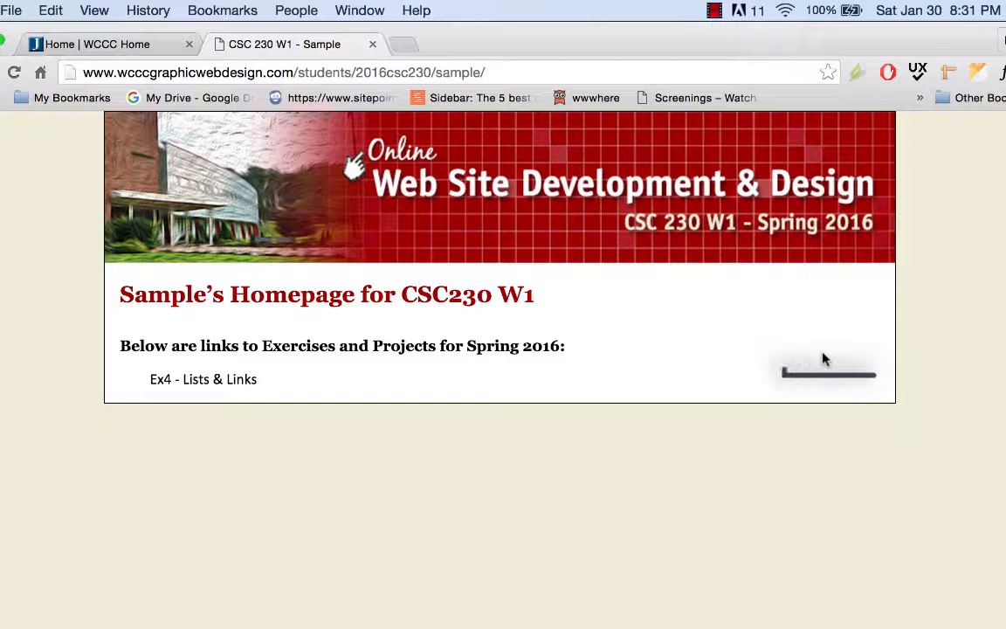
# Open a new blank Chrome tab beside the CSC 230 W1 sample homepage.
pyautogui.click(403, 44)
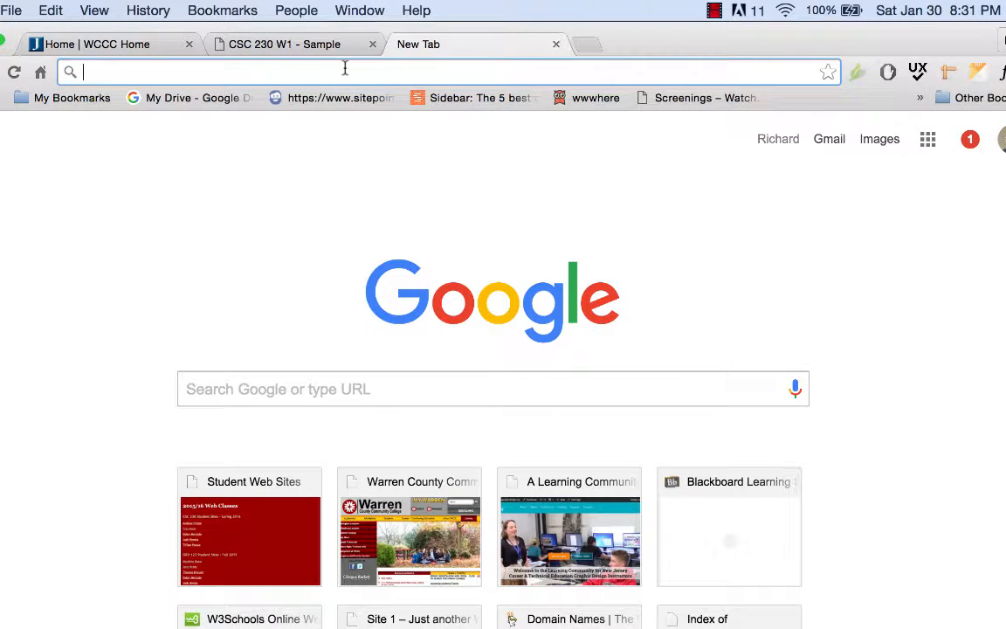
# Go to pixlr.com and launch the Pixlr Editor web app.
pyautogui.write('pixlr')
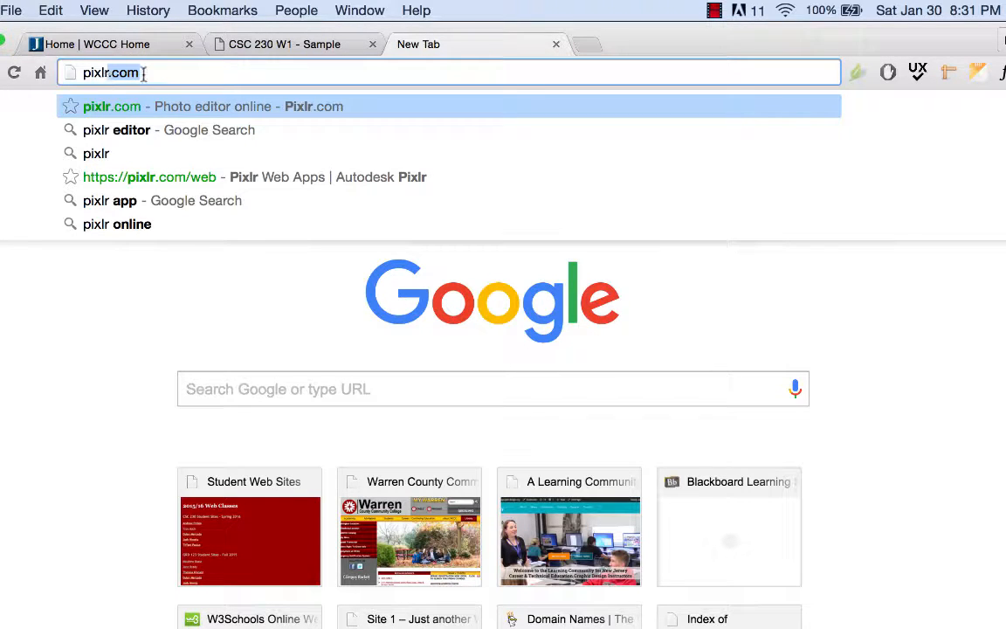
pyautogui.press('Return')
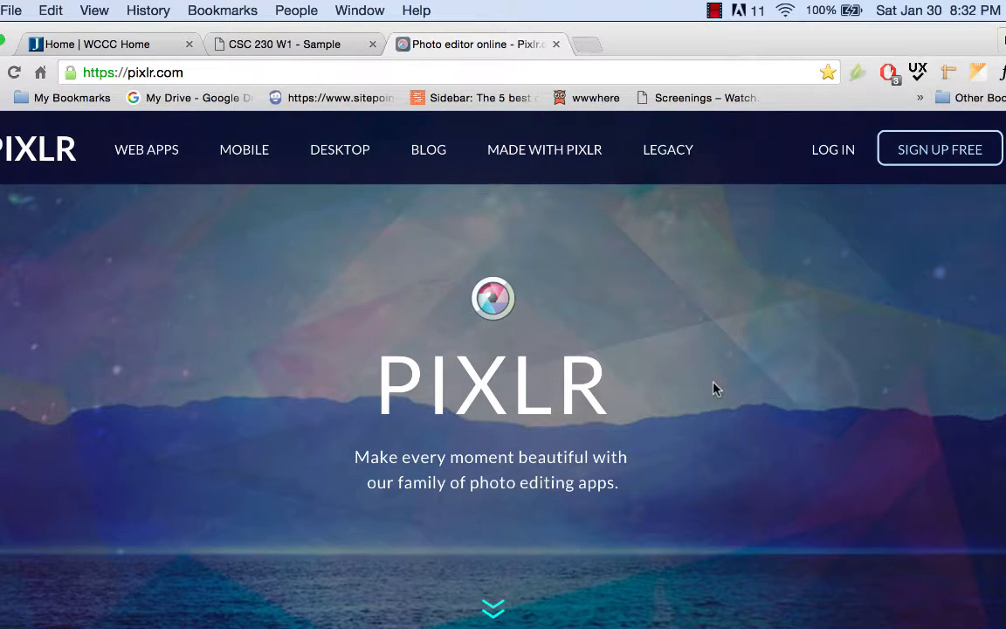
pyautogui.scroll(-2, 713, 389)
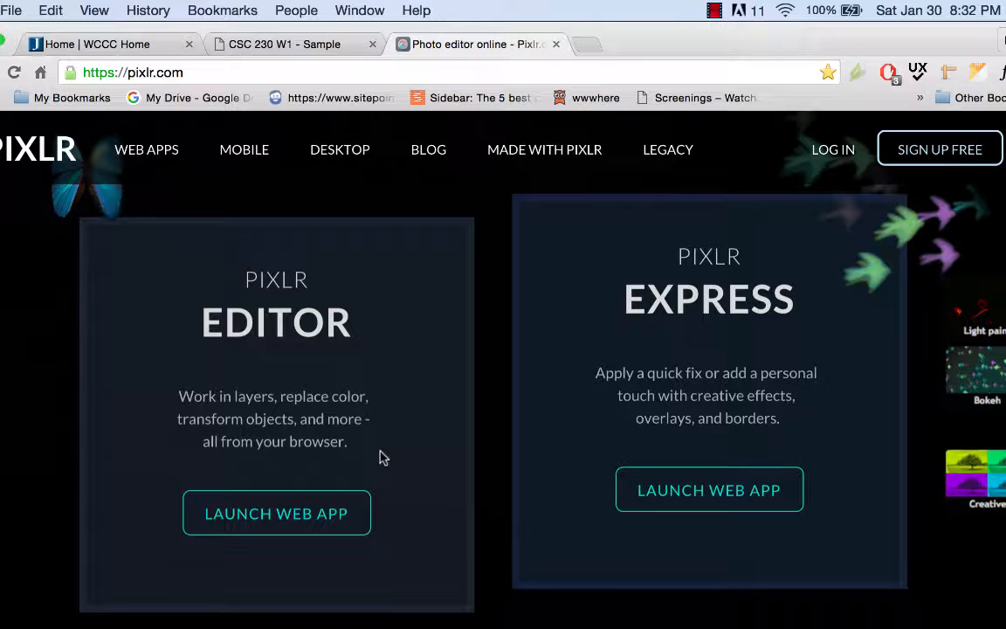
pyautogui.click(299, 518)
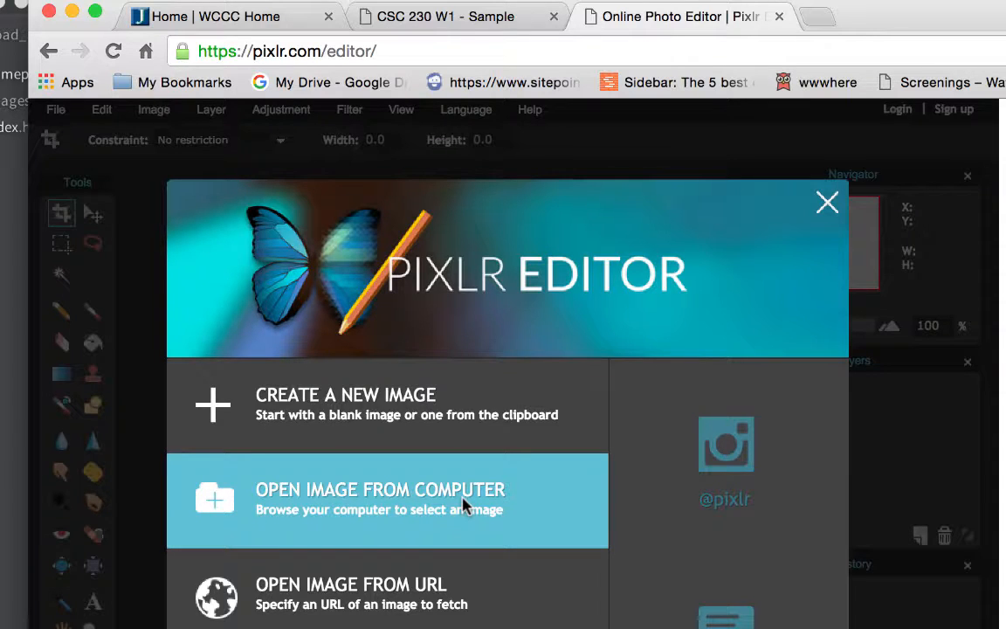
# Open IMG_2266.JPG from the home Pictures folder in Pixlr Editor.
pyautogui.click(354, 495)
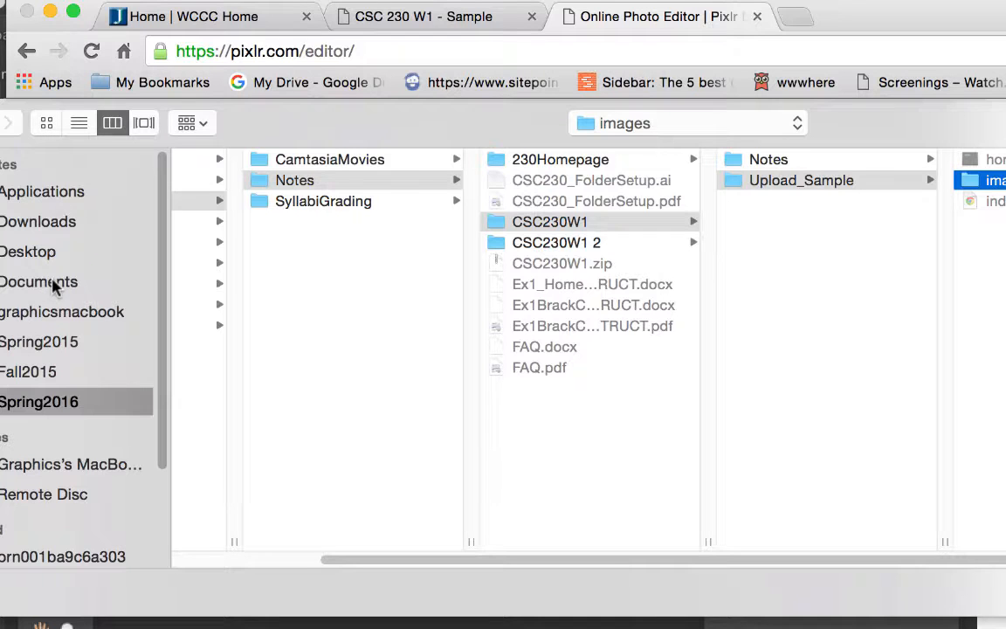
pyautogui.click(60, 311)
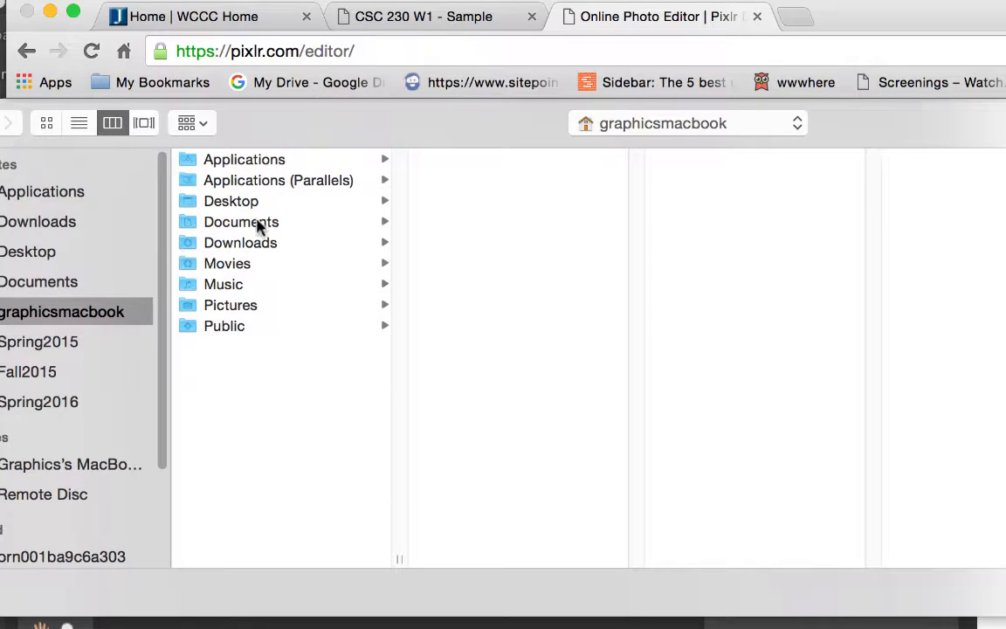
pyautogui.click(251, 306)
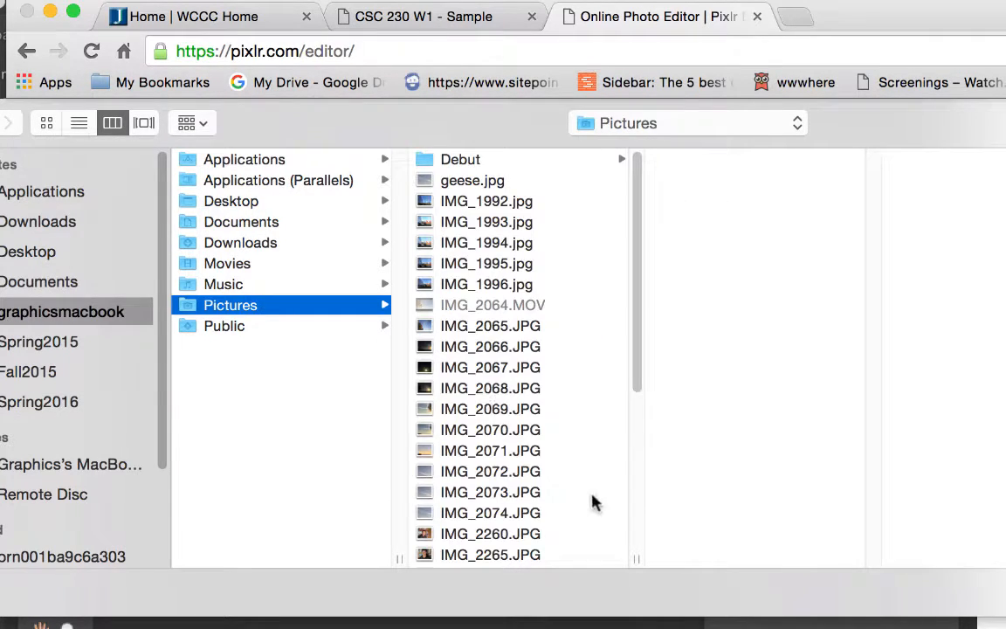
pyautogui.scroll(-5, 593, 503)
pyautogui.click(494, 310)
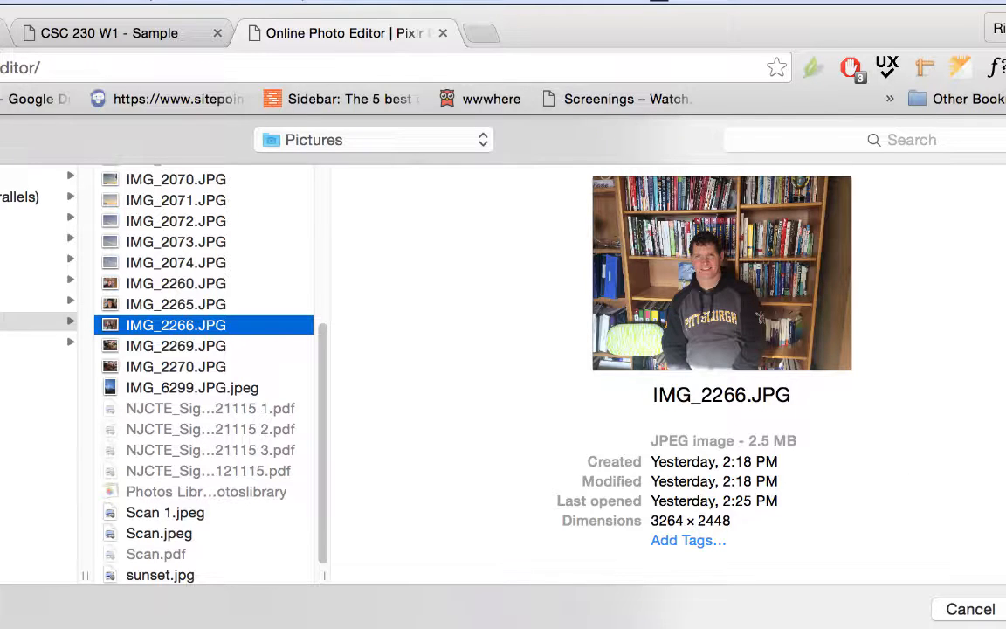
pyautogui.press('Return')
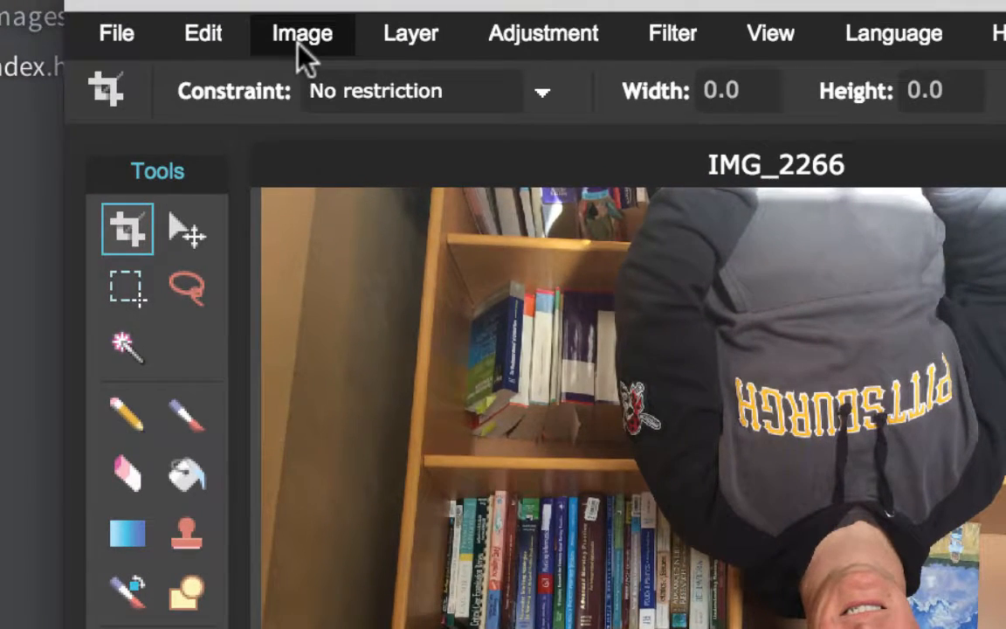
# Rotate the canvas 180° and crop tightly around the face and shoulders.
pyautogui.click(272, 34)
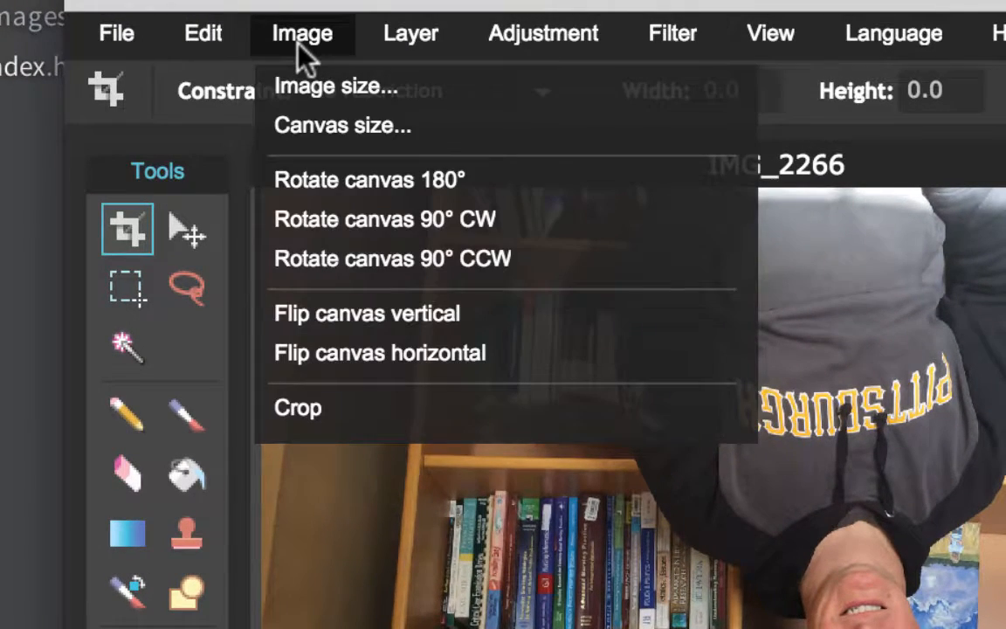
pyautogui.click(337, 184)
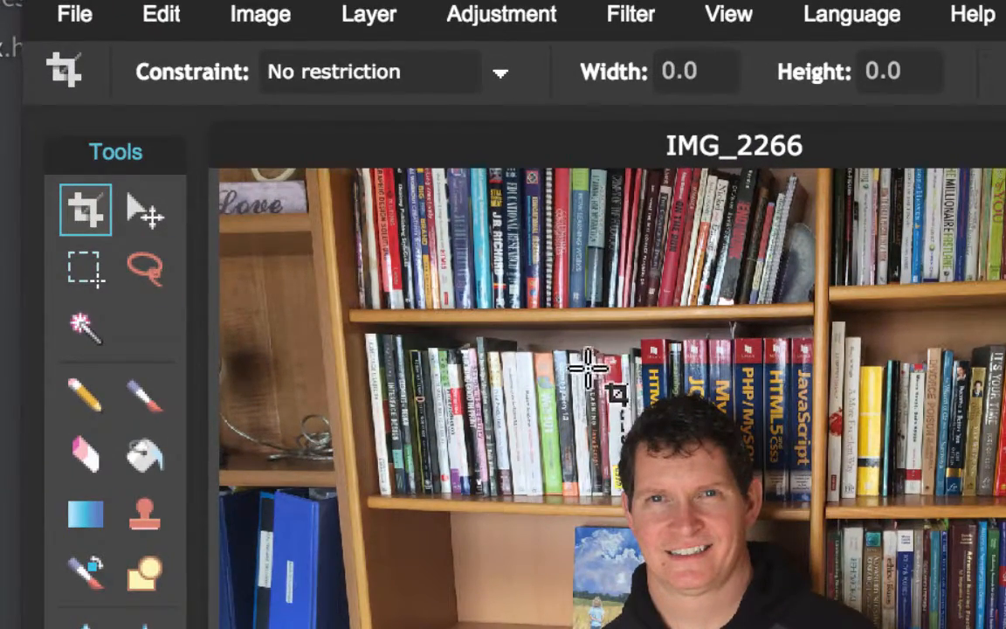
pyautogui.moveTo(583, 358); pyautogui.dragTo(835, 625)
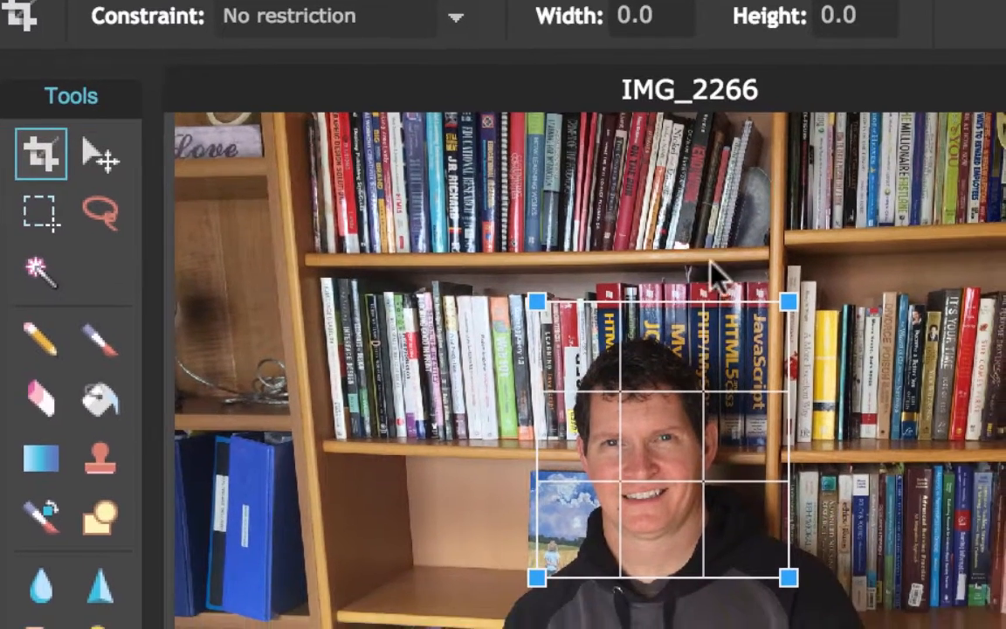
pyautogui.moveTo(789, 301); pyautogui.dragTo(755, 328)
pyautogui.moveTo(536, 326); pyautogui.dragTo(545, 327)
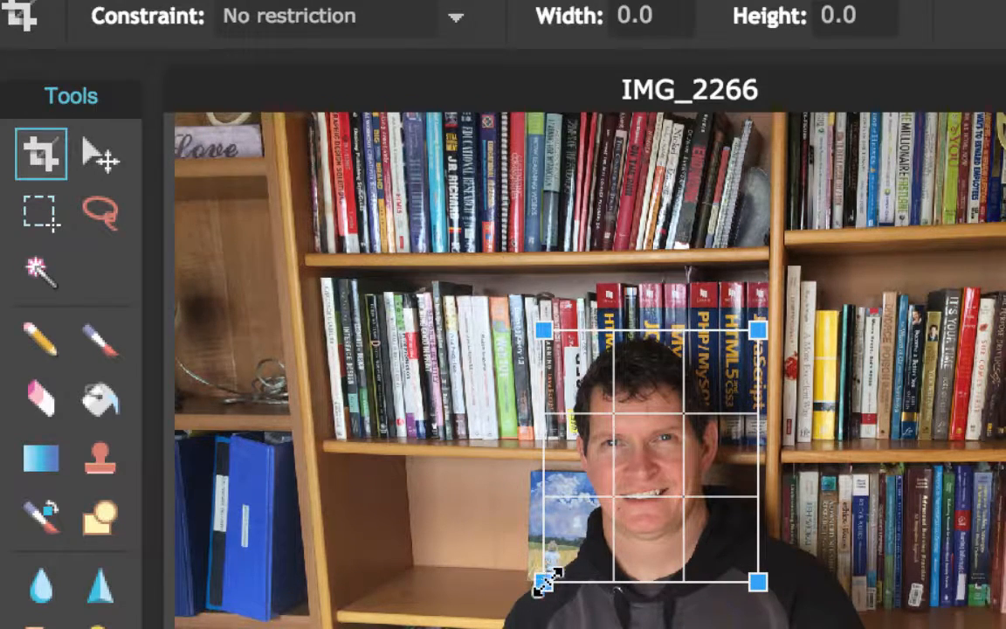
pyautogui.moveTo(544, 581); pyautogui.dragTo(550, 576)
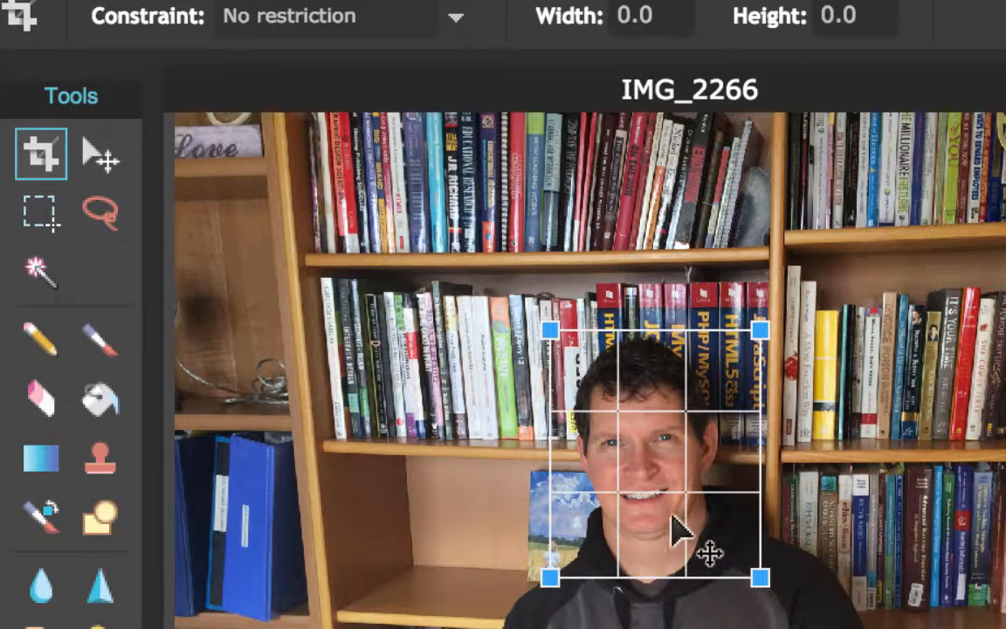
pyautogui.moveTo(680, 491); pyautogui.dragTo(670, 495)
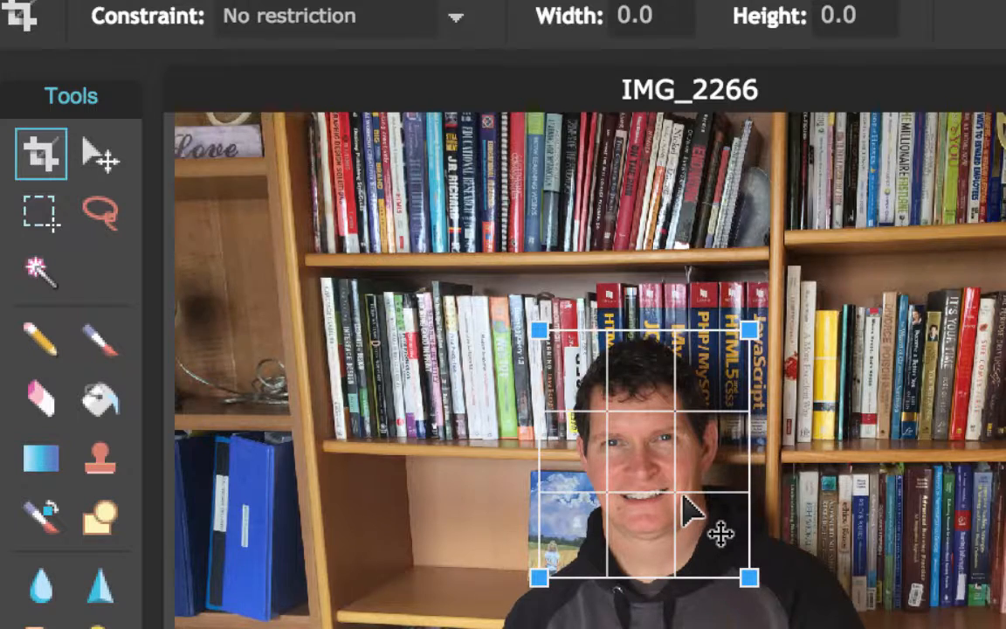
pyautogui.press('Return')
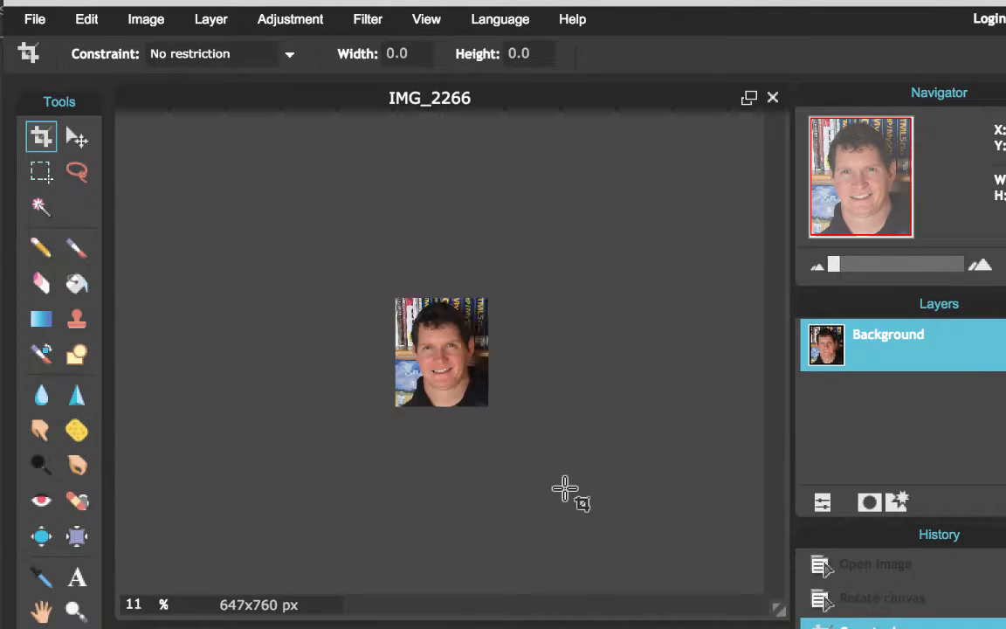
pyautogui.scroll(5, 565, 489)
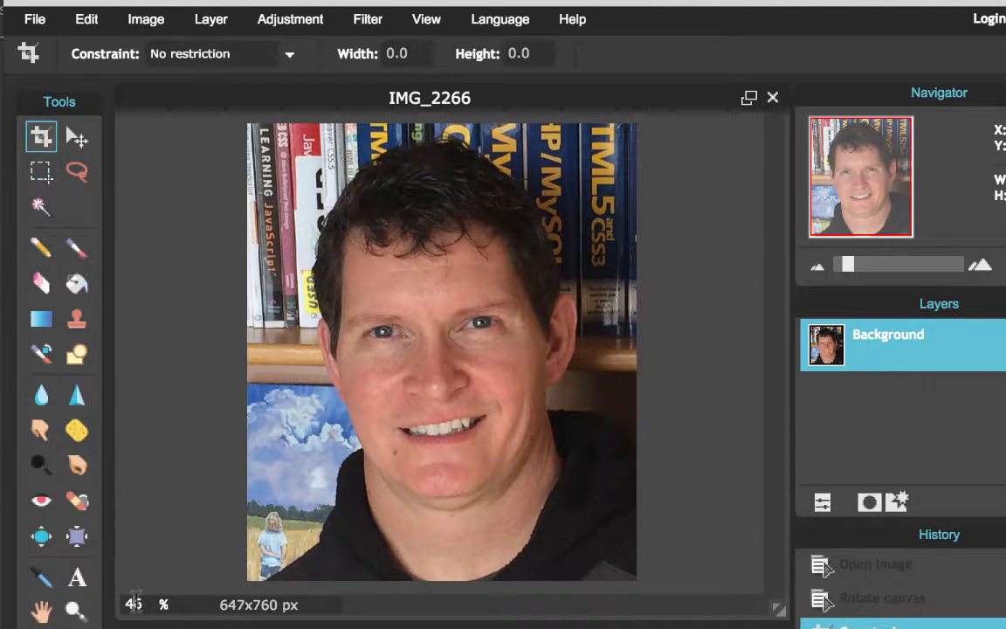
pyautogui.doubleClick(134, 602)
pyautogui.write('100')
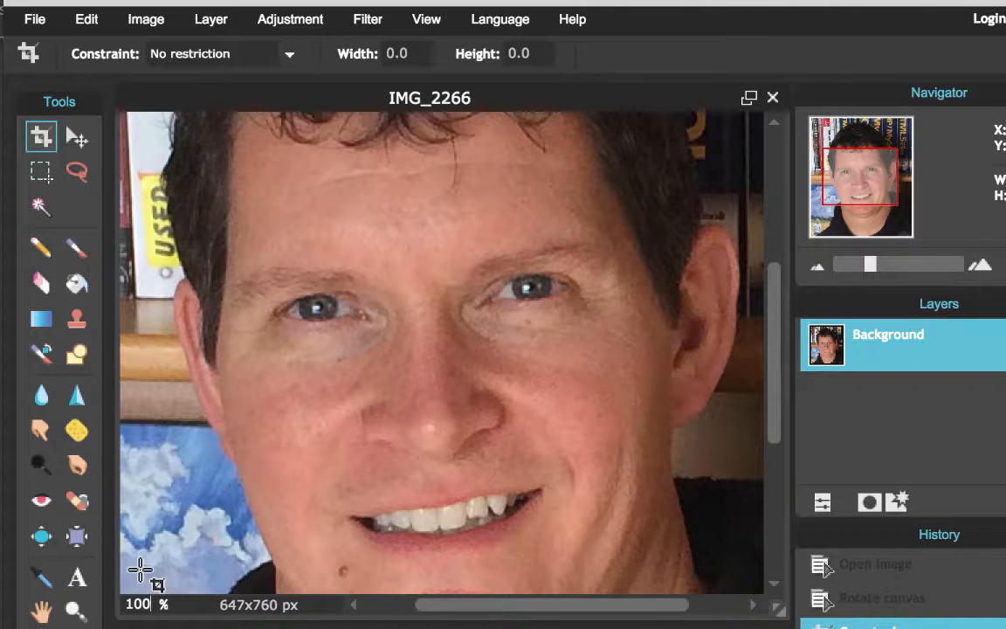
pyautogui.scroll(1, 410, 400)
pyautogui.scroll(-1, 410, 399)
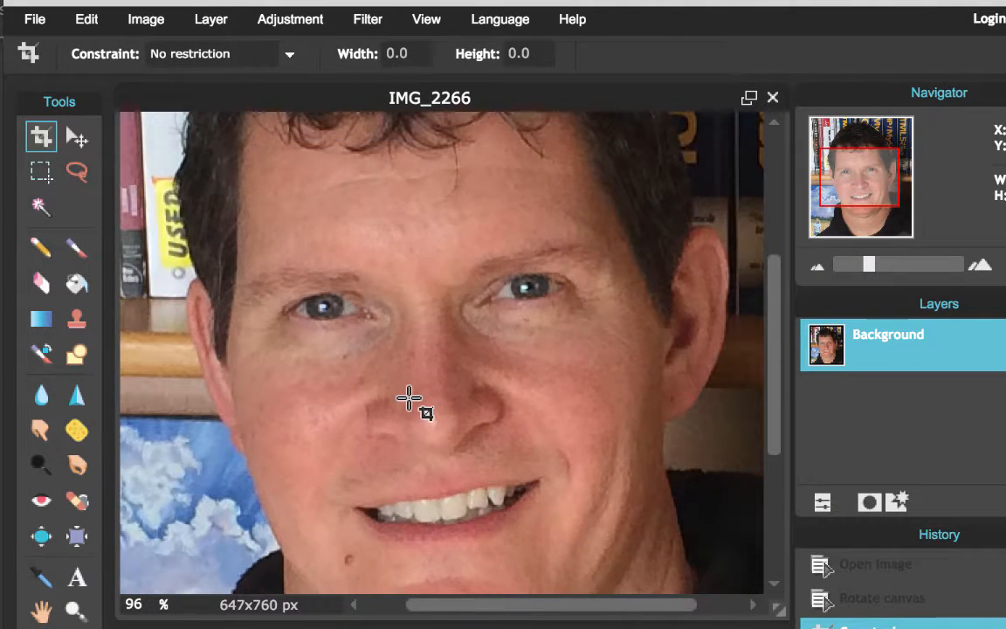
pyautogui.scroll(-5, 409, 399)
pyautogui.scroll(3, 410, 401)
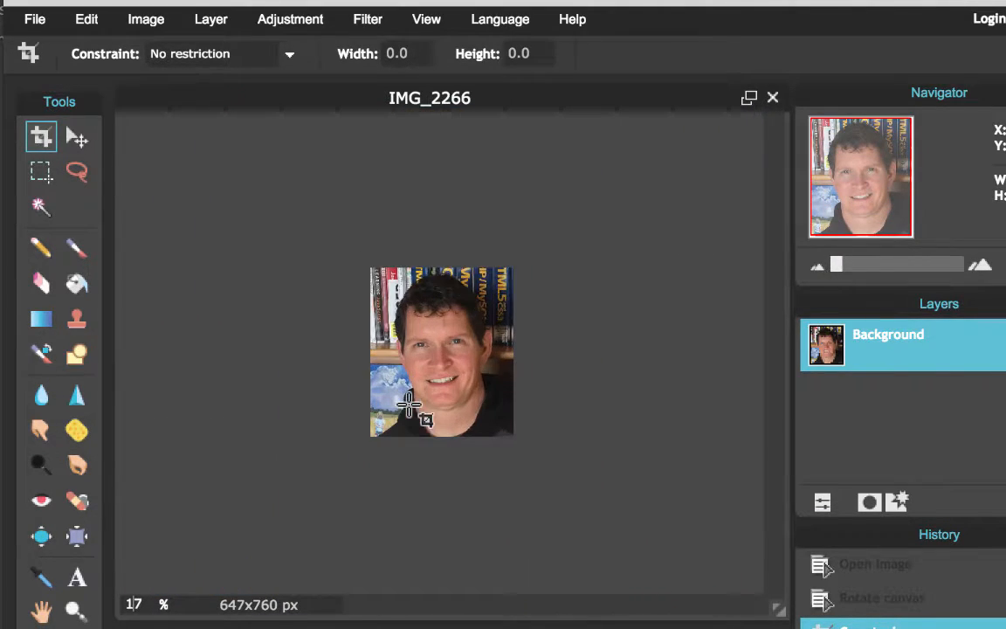
pyautogui.scroll(1, 543, 386)
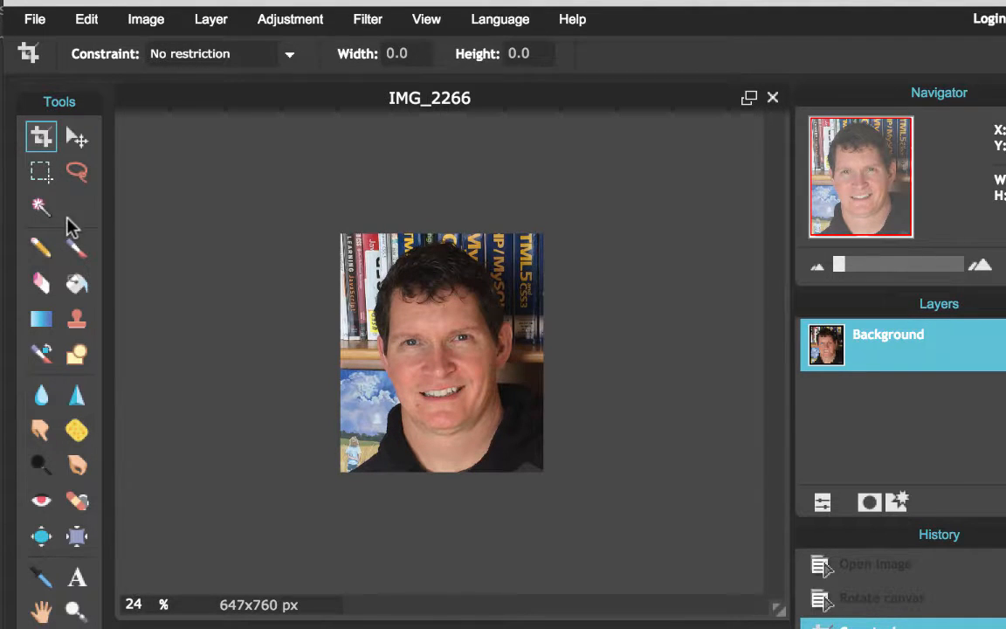
pyautogui.click(46, 173)
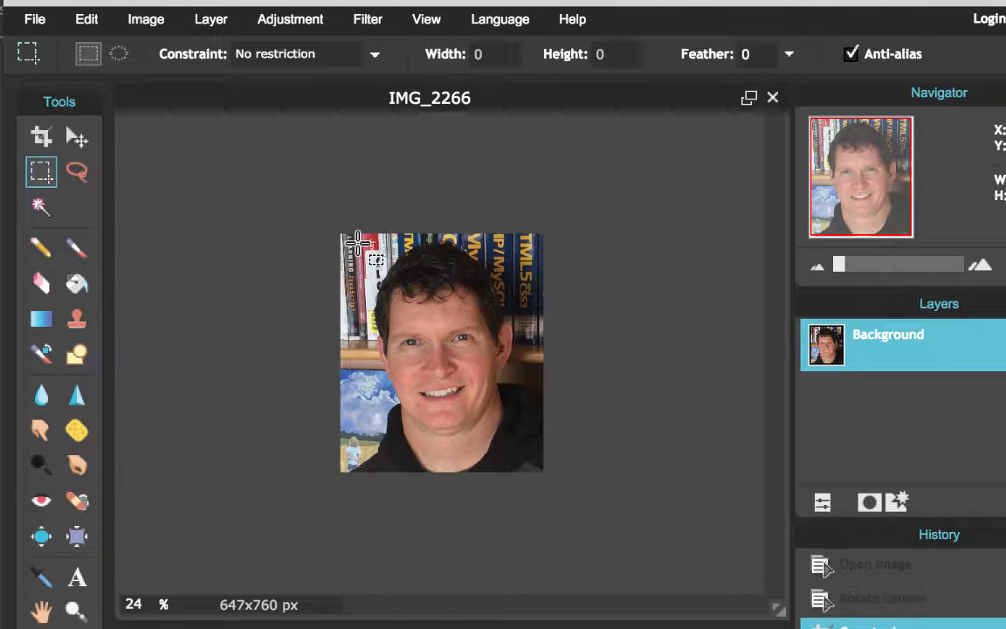
# Select a rectangle around the face and crop the image to it.
pyautogui.moveTo(358, 243); pyautogui.dragTo(530, 459)
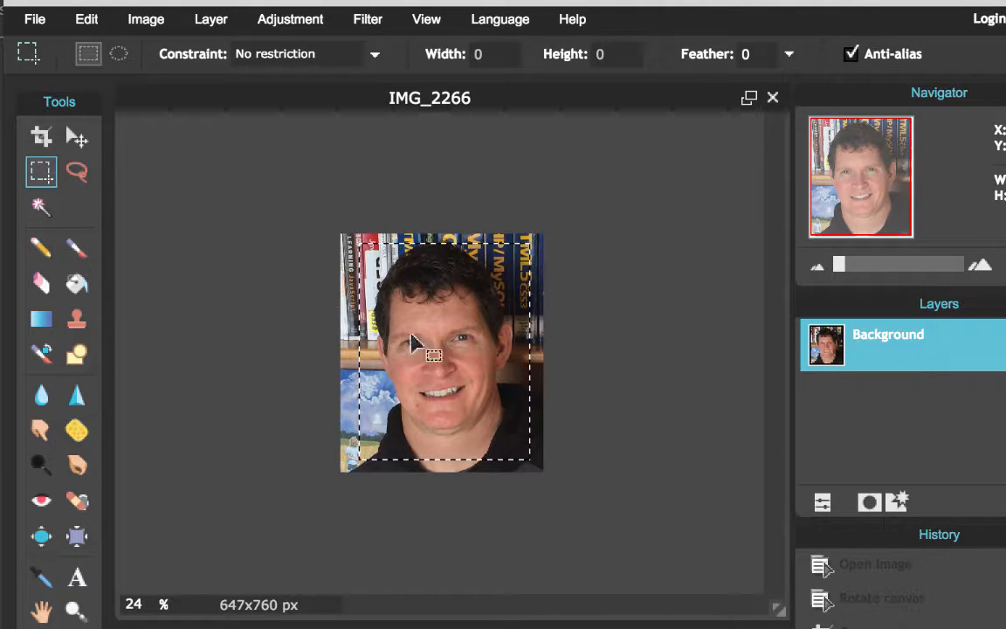
pyautogui.moveTo(428, 339)
pyautogui.mouseDown()
pyautogui.moveTo(405, 342)
pyautogui.moveTo(449, 342)
pyautogui.moveTo(417, 342)
pyautogui.moveTo(426, 320)
pyautogui.mouseUp()
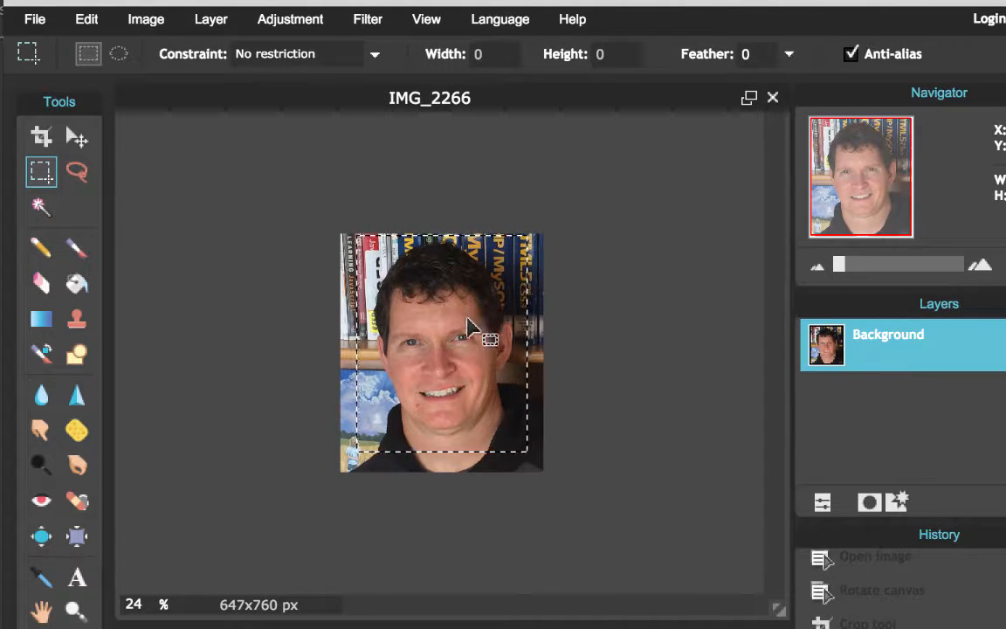
pyautogui.moveTo(465, 327); pyautogui.dragTo(466, 330)
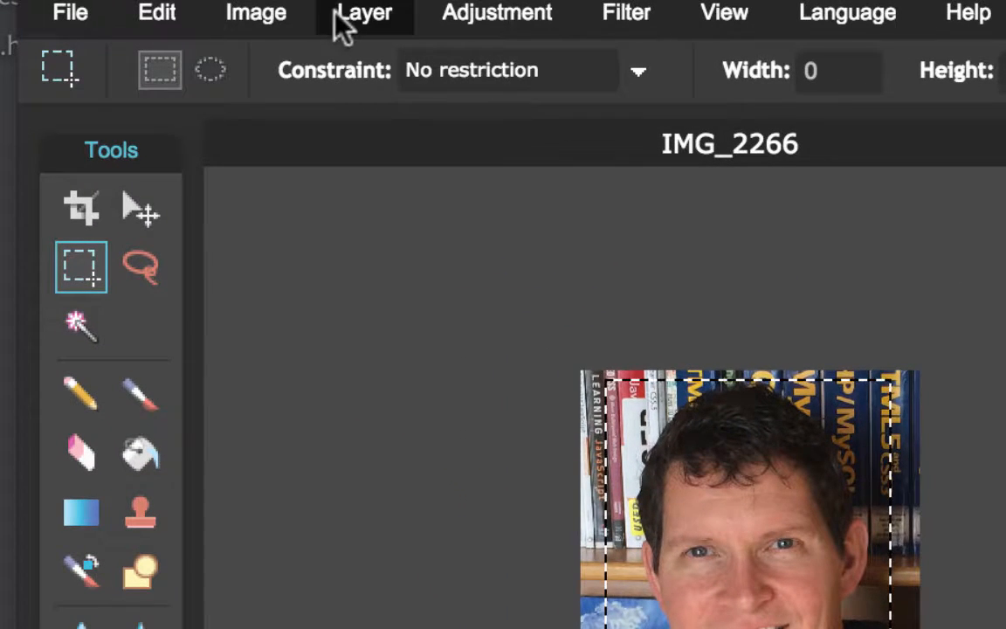
pyautogui.click(275, 27)
pyautogui.click(325, 387)
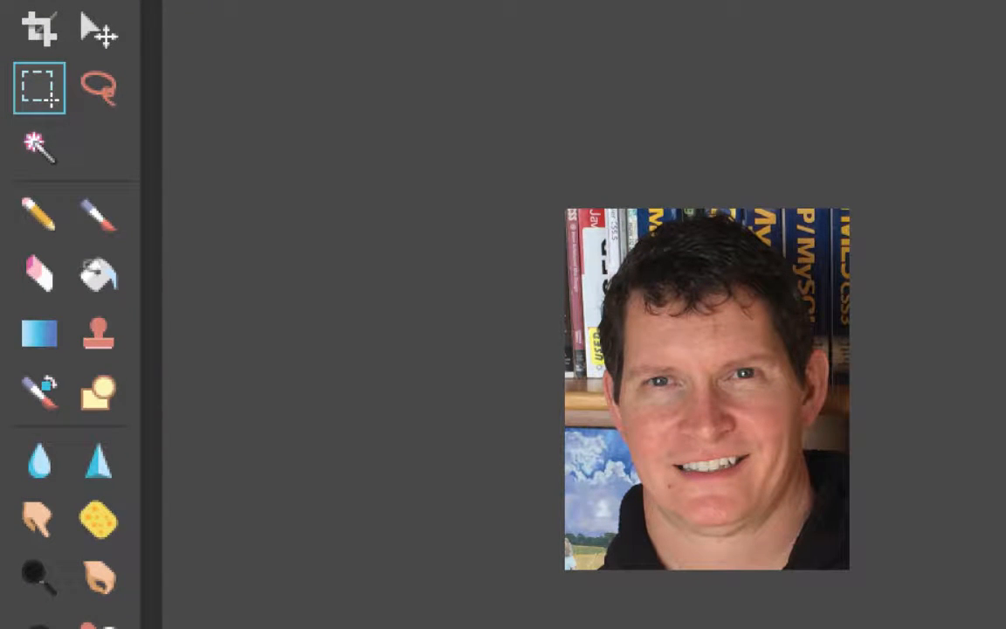
# Zoom in on the mouth so the teeth fill the canvas, then choose the Lasso tool.
pyautogui.press('z')
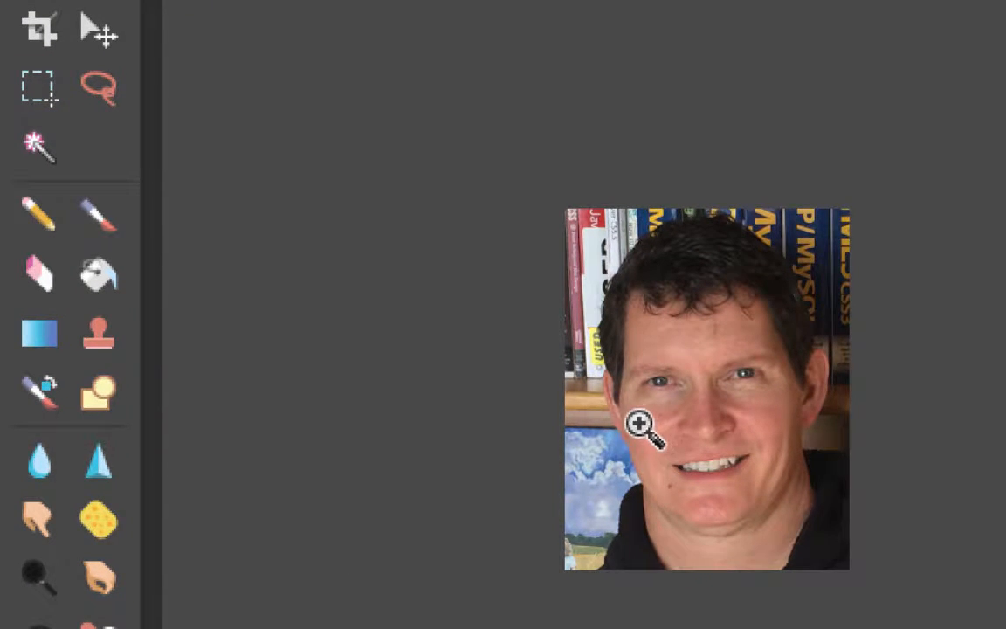
pyautogui.moveTo(640, 414); pyautogui.dragTo(802, 527)
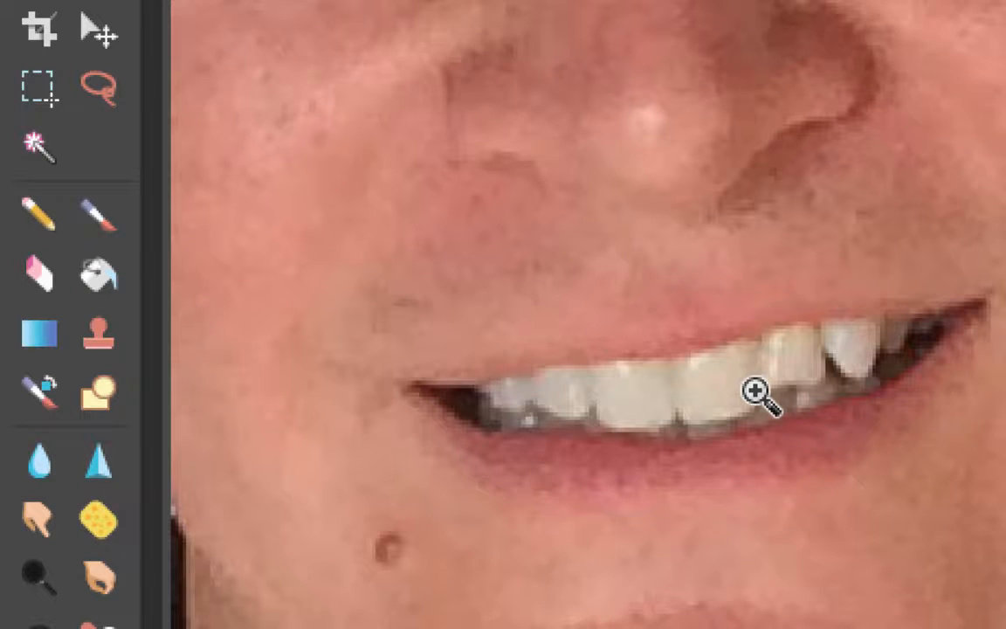
pyautogui.click(101, 89)
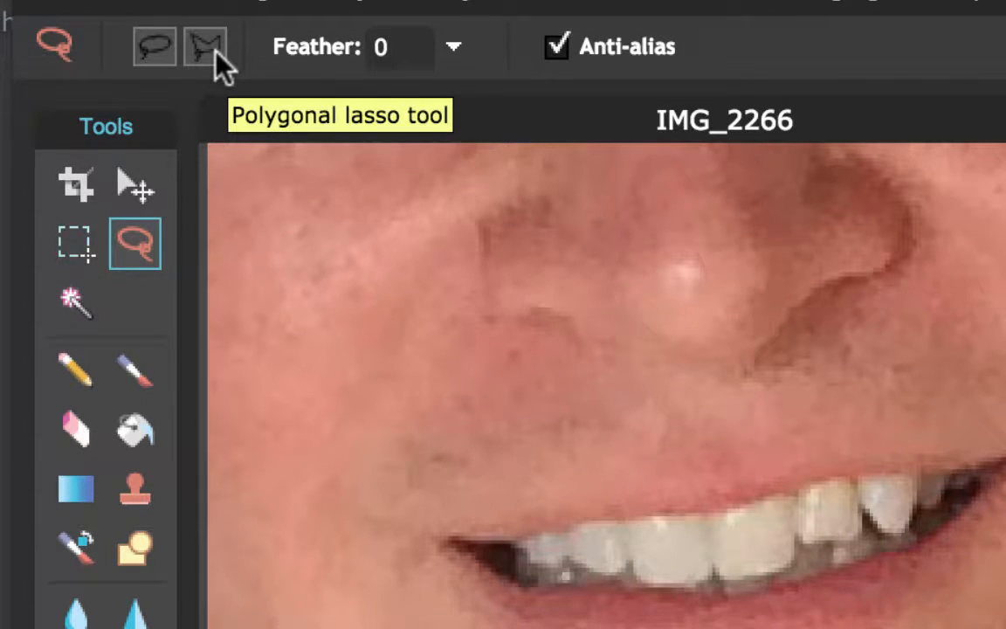
# Outline the teeth with a closed polygonal lasso selection.
pyautogui.click(216, 50)
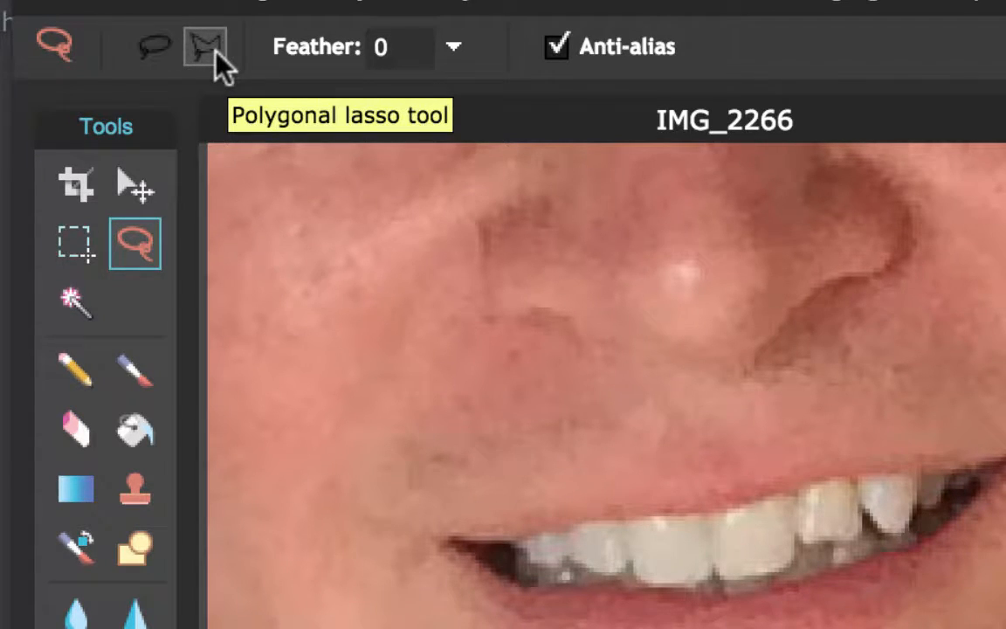
pyautogui.click(609, 520)
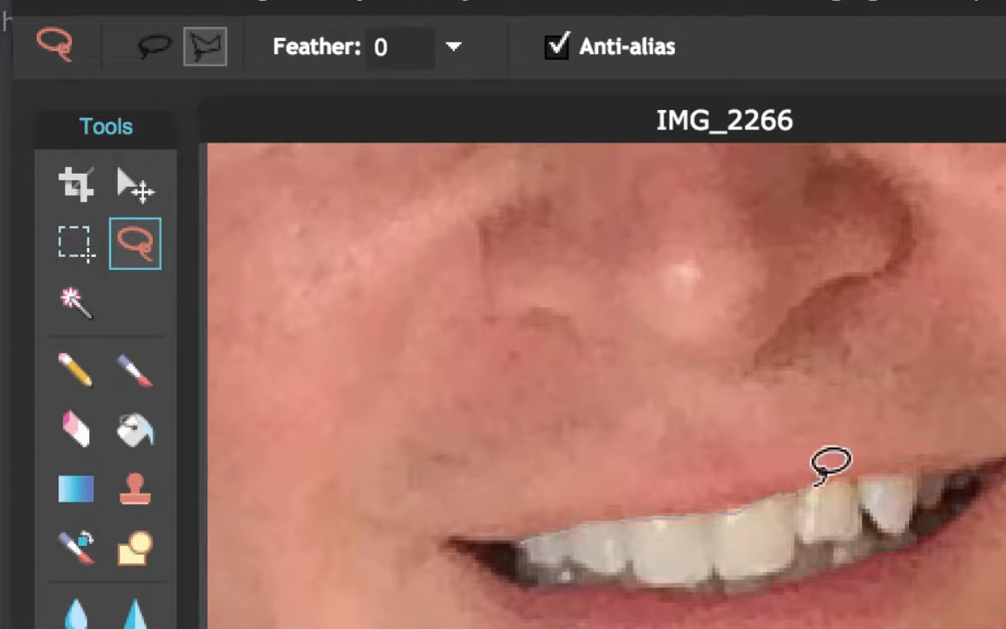
pyautogui.click(872, 473)
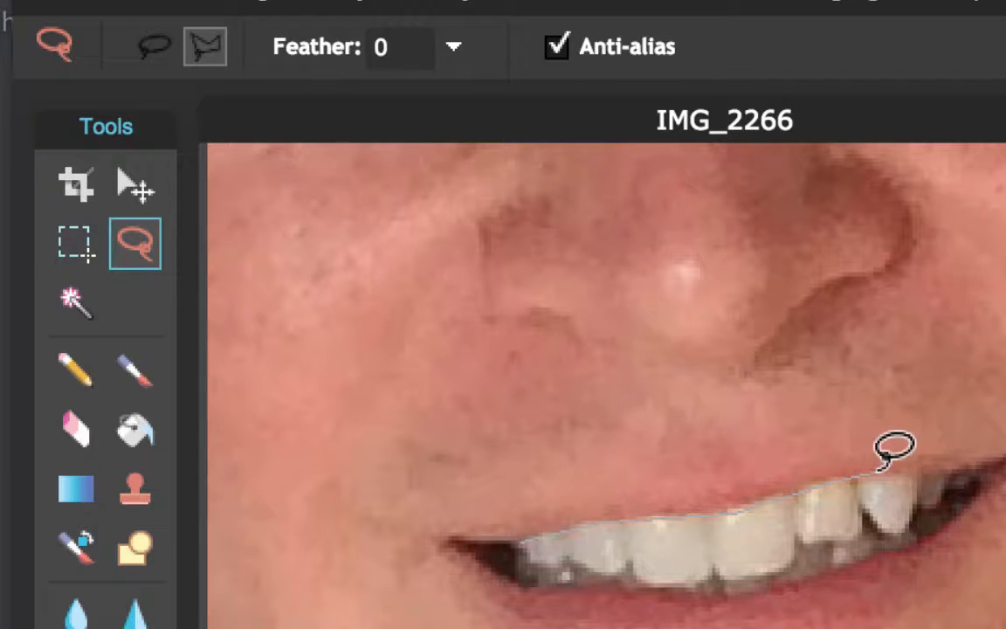
pyautogui.click(932, 473)
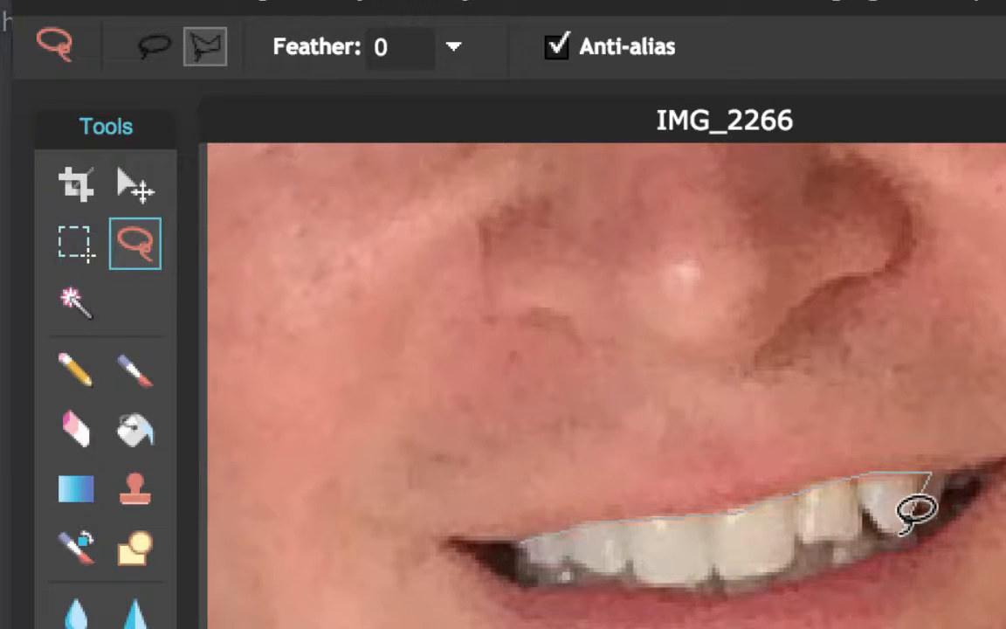
pyautogui.click(912, 530)
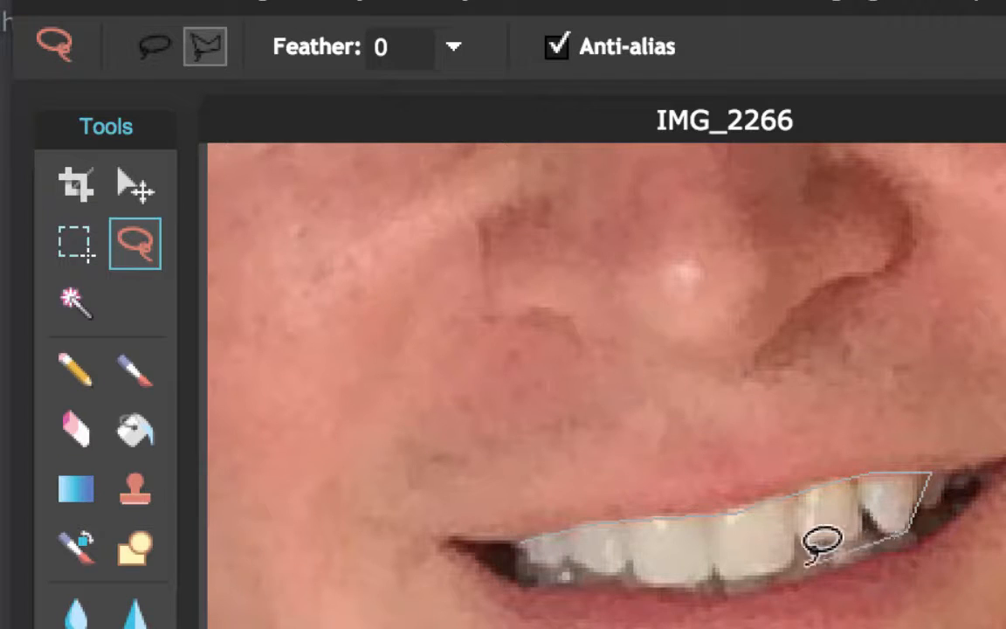
pyautogui.click(745, 578)
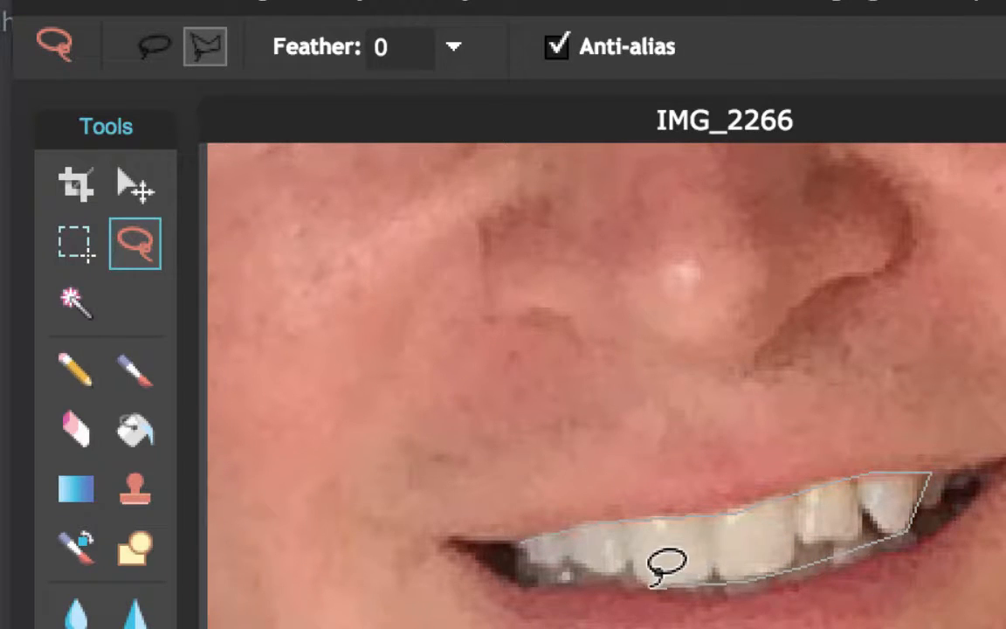
pyautogui.click(541, 567)
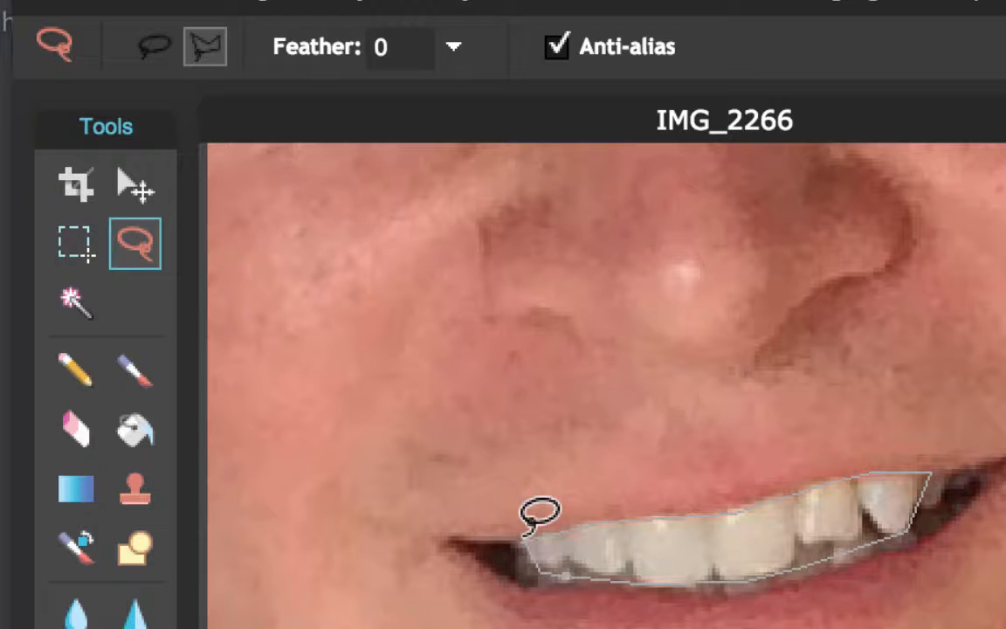
pyautogui.click(525, 531)
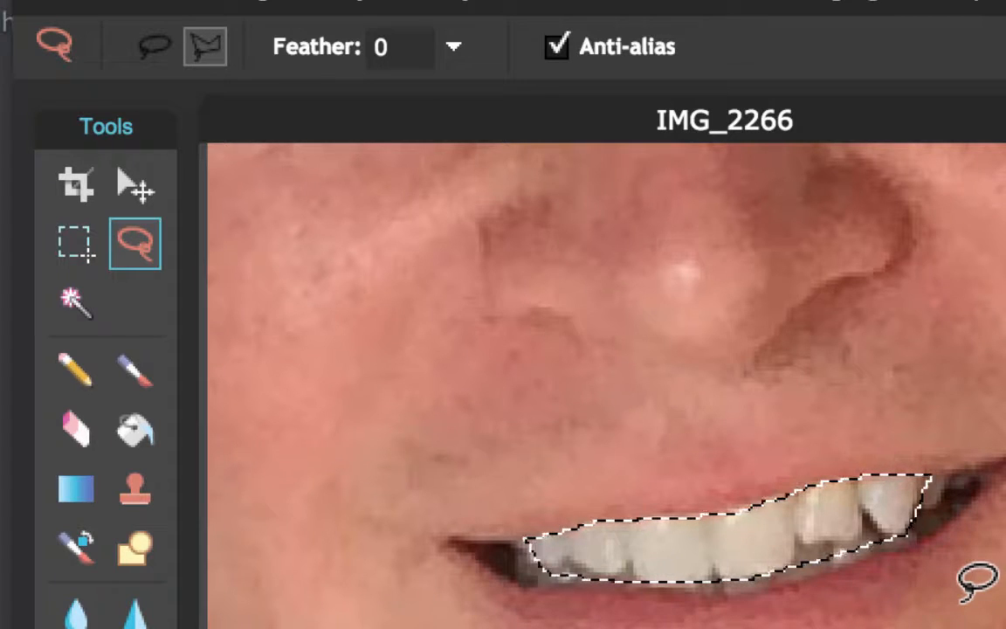
pyautogui.click(290, 10)
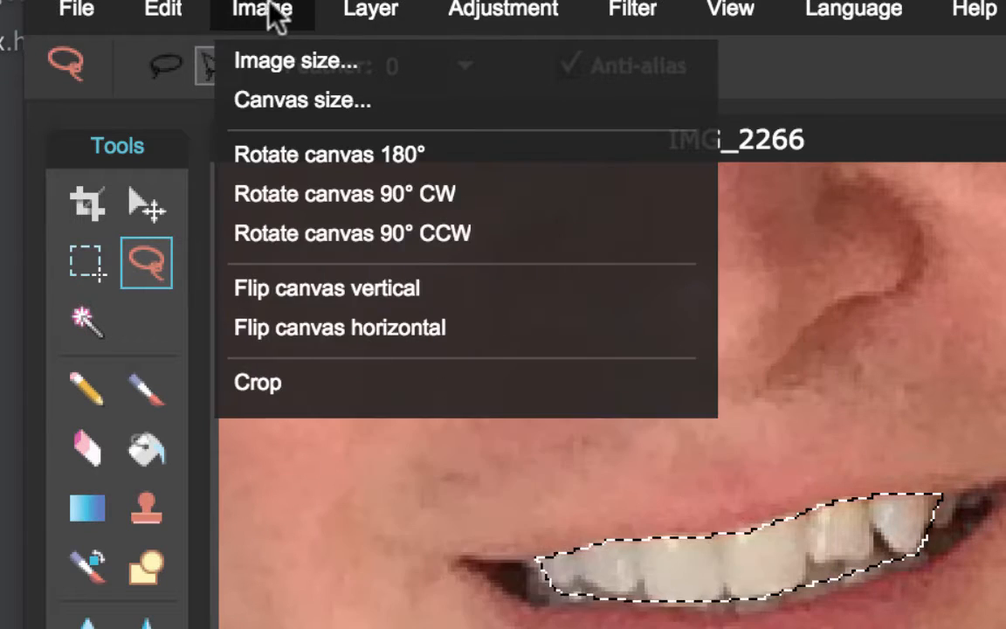
# Open Levels on the teeth and set the Blue channel's white input to 236.
pyautogui.moveTo(376, 14)
pyautogui.moveTo(479, 16)
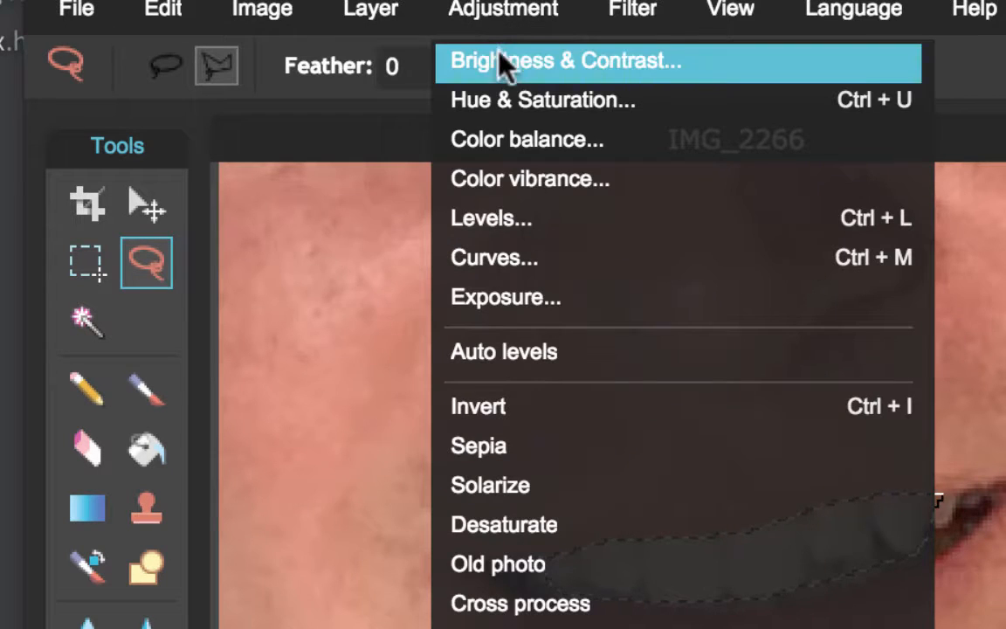
pyautogui.click(519, 224)
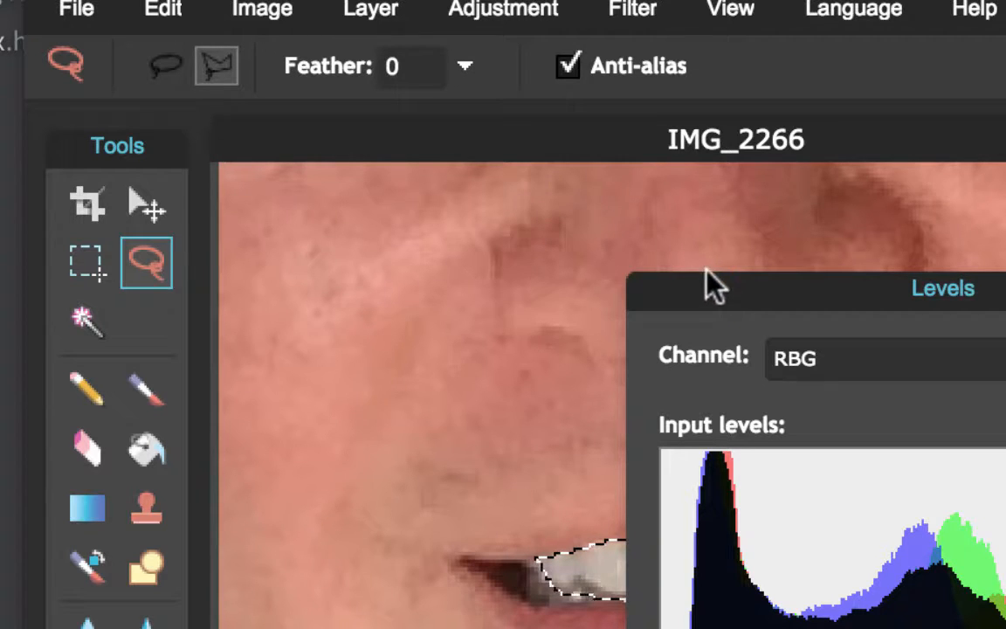
pyautogui.moveTo(724, 299); pyautogui.dragTo(1005, 191)
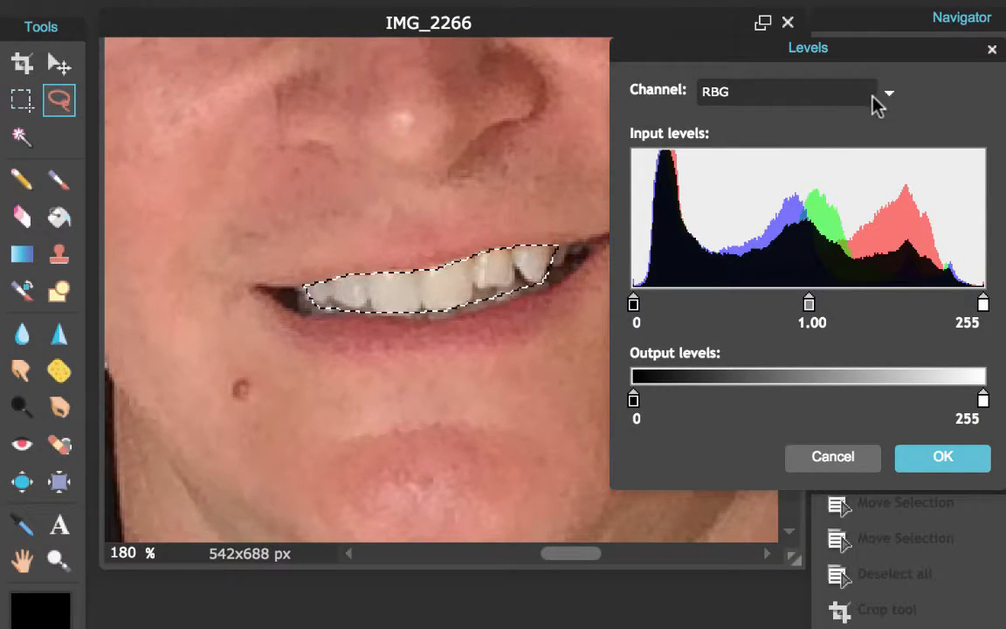
pyautogui.click(889, 96)
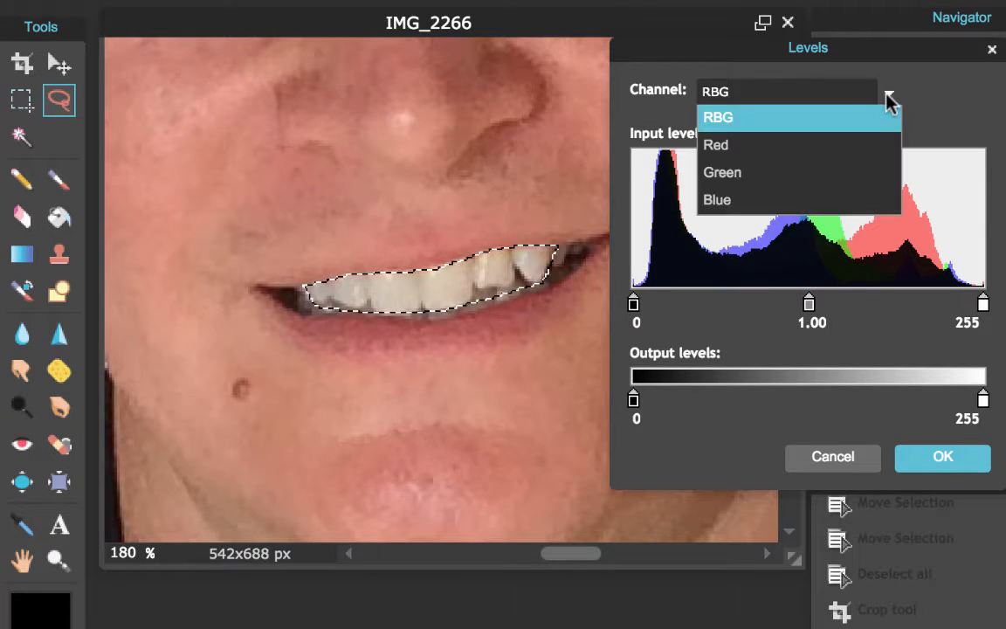
pyautogui.click(845, 199)
pyautogui.moveTo(983, 304); pyautogui.dragTo(955, 310)
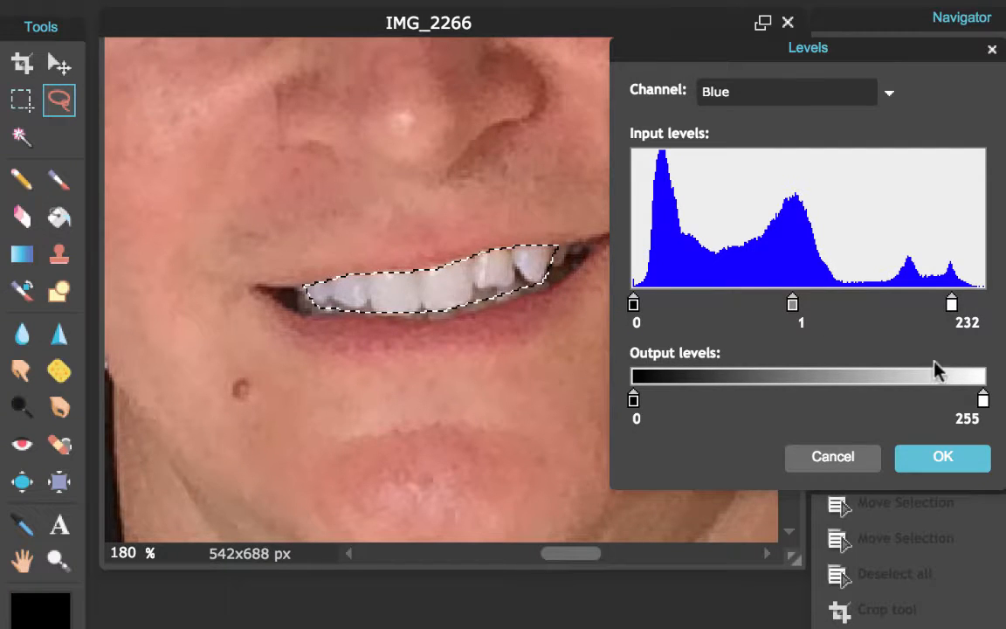
pyautogui.moveTo(953, 306); pyautogui.dragTo(960, 305)
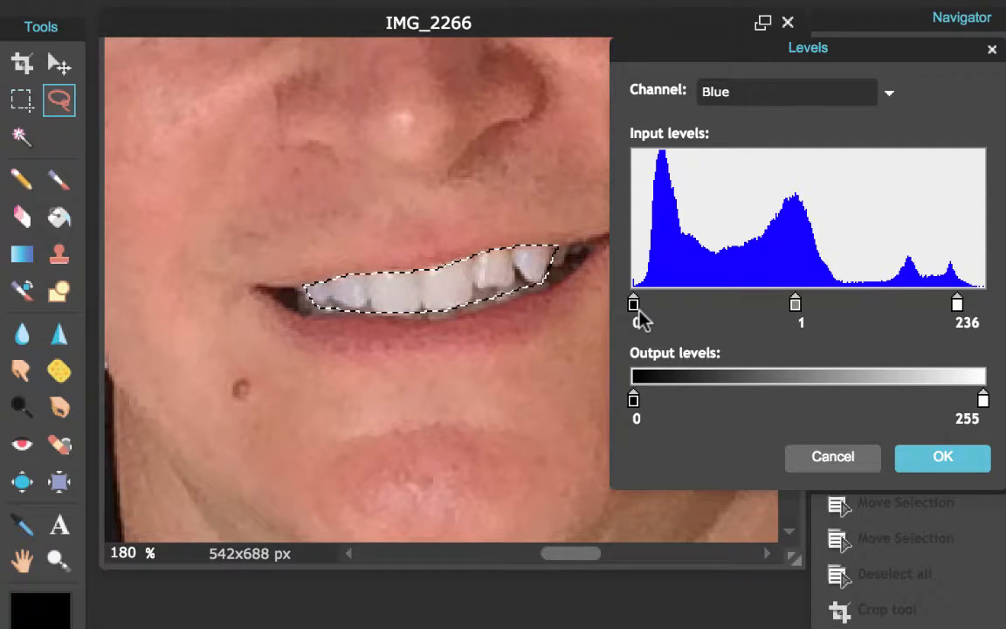
pyautogui.moveTo(634, 306); pyautogui.dragTo(779, 324)
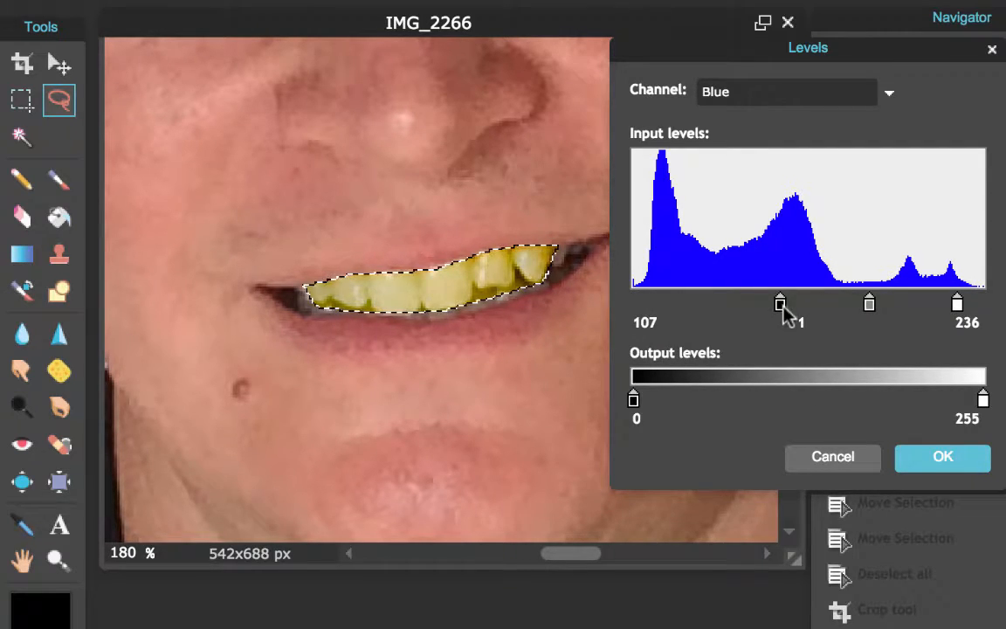
pyautogui.moveTo(781, 303); pyautogui.dragTo(635, 298)
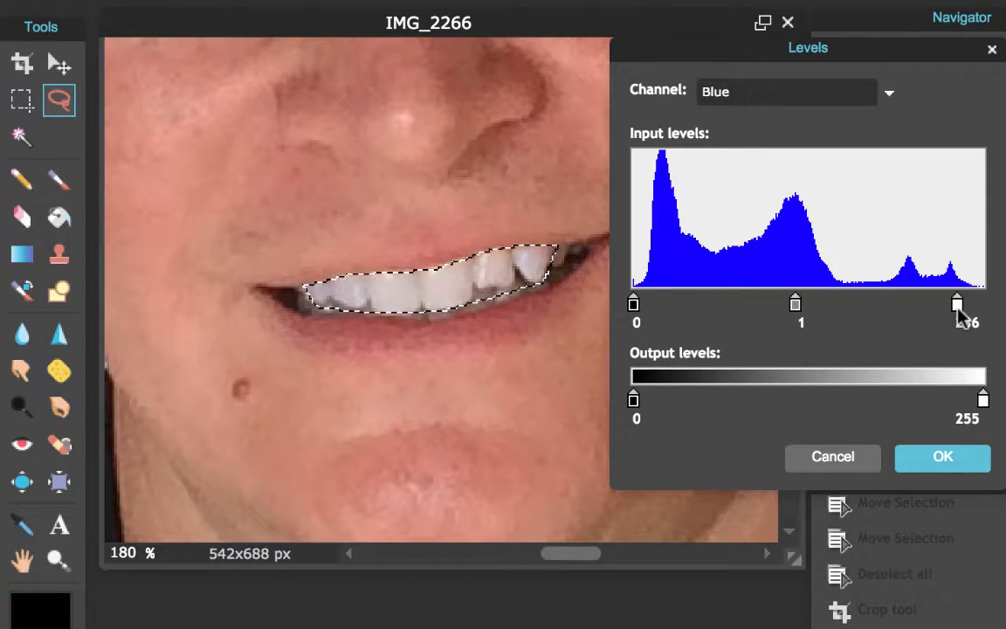
pyautogui.moveTo(958, 305); pyautogui.dragTo(958, 301)
# Set the combined RGB white input to 247 and apply the Levels change.
pyautogui.click(890, 95)
pyautogui.click(783, 122)
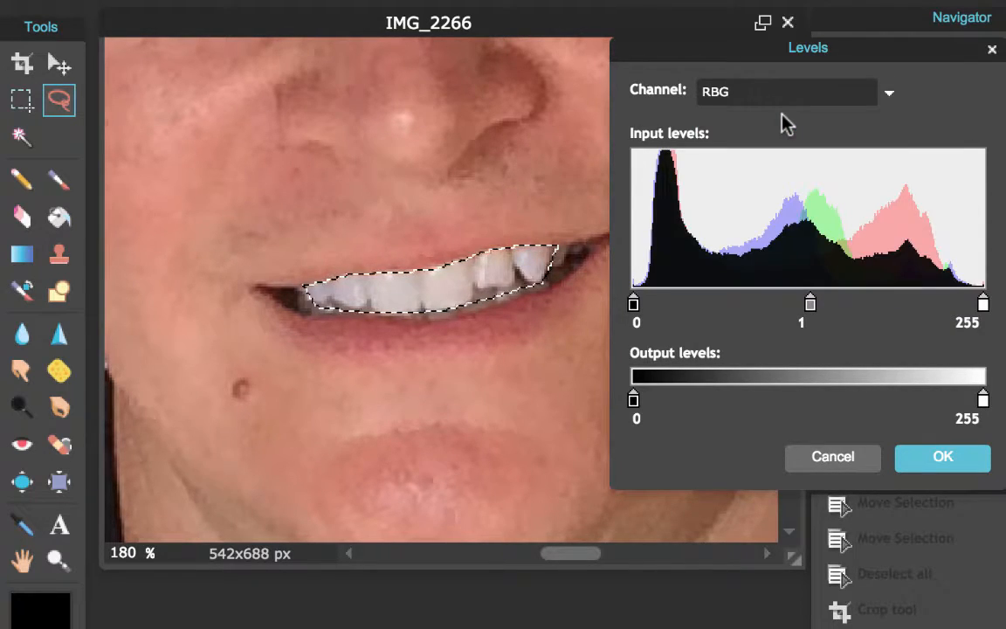
pyautogui.moveTo(984, 306)
pyautogui.mouseDown()
pyautogui.moveTo(959, 305)
pyautogui.moveTo(982, 304)
pyautogui.moveTo(970, 305)
pyautogui.mouseUp()
pyautogui.click(964, 463)
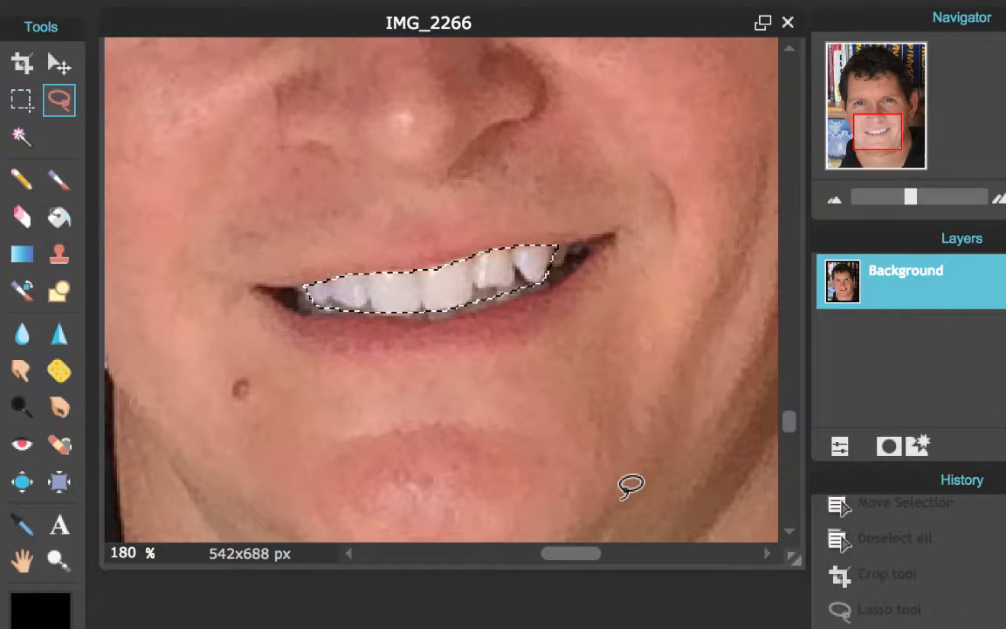
# Compare earlier History states with the whitened result, ending on the latest edit.
pyautogui.click(940, 575)
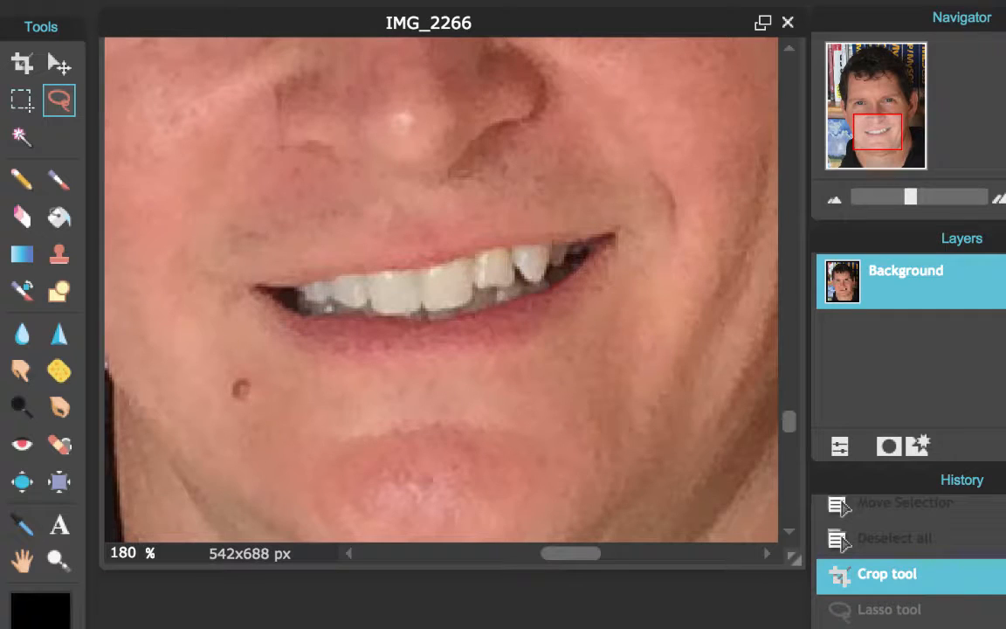
pyautogui.click(934, 627)
pyautogui.click(946, 583)
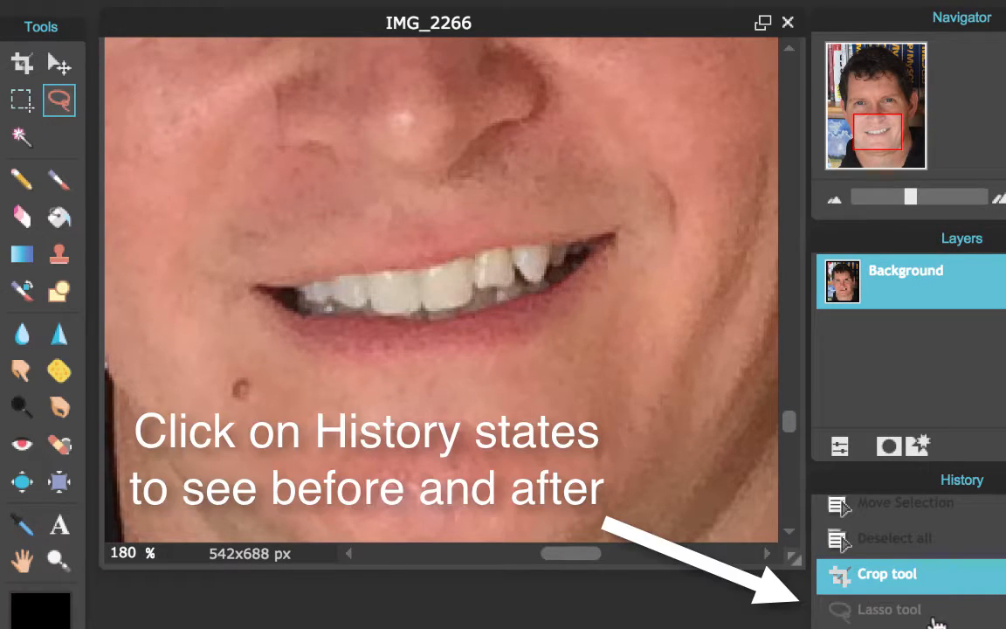
pyautogui.click(898, 611)
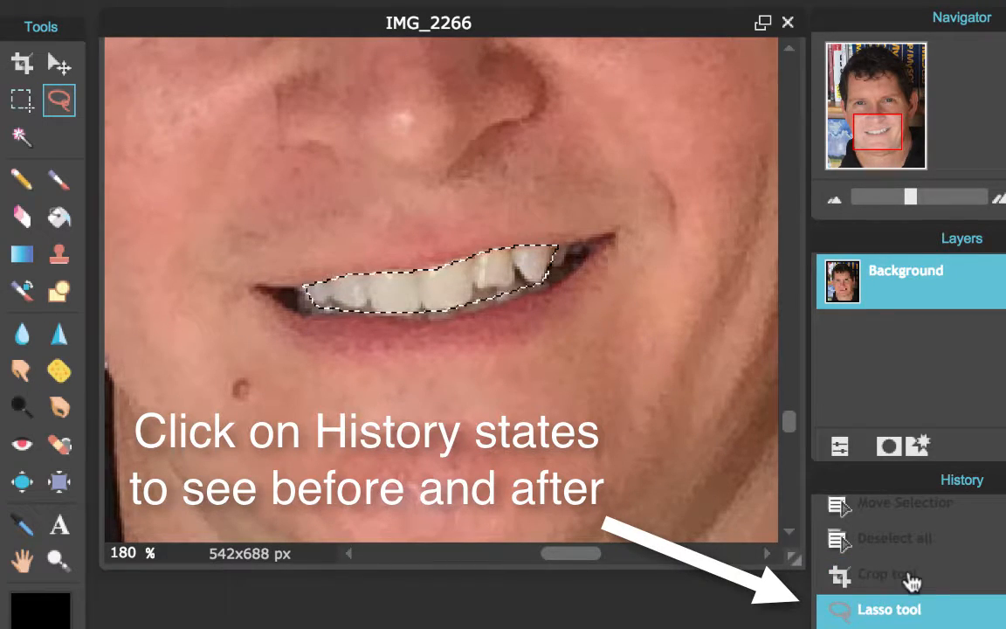
pyautogui.click(909, 577)
pyautogui.click(912, 554)
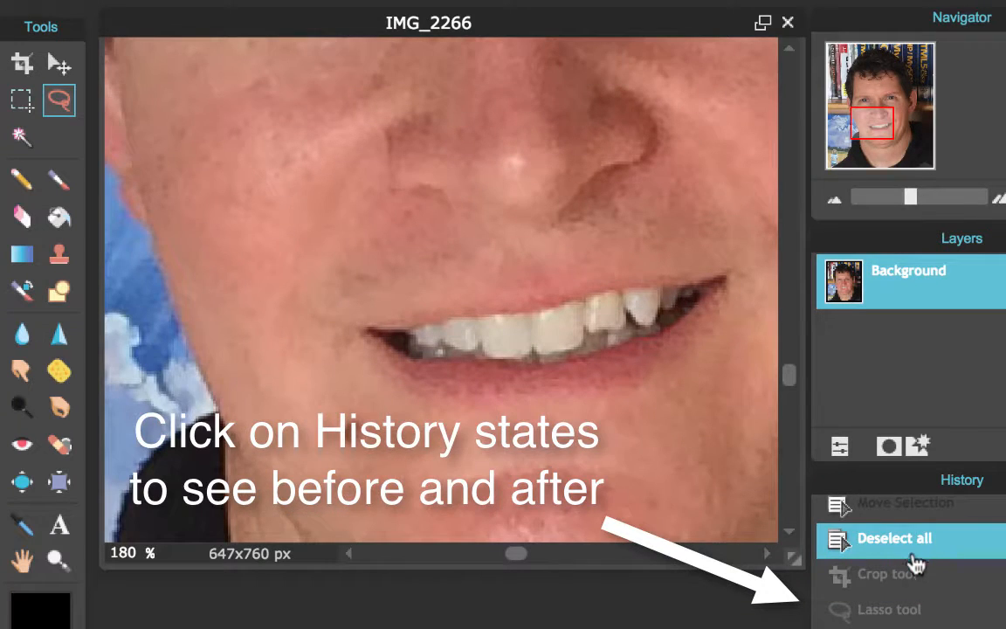
pyautogui.click(913, 627)
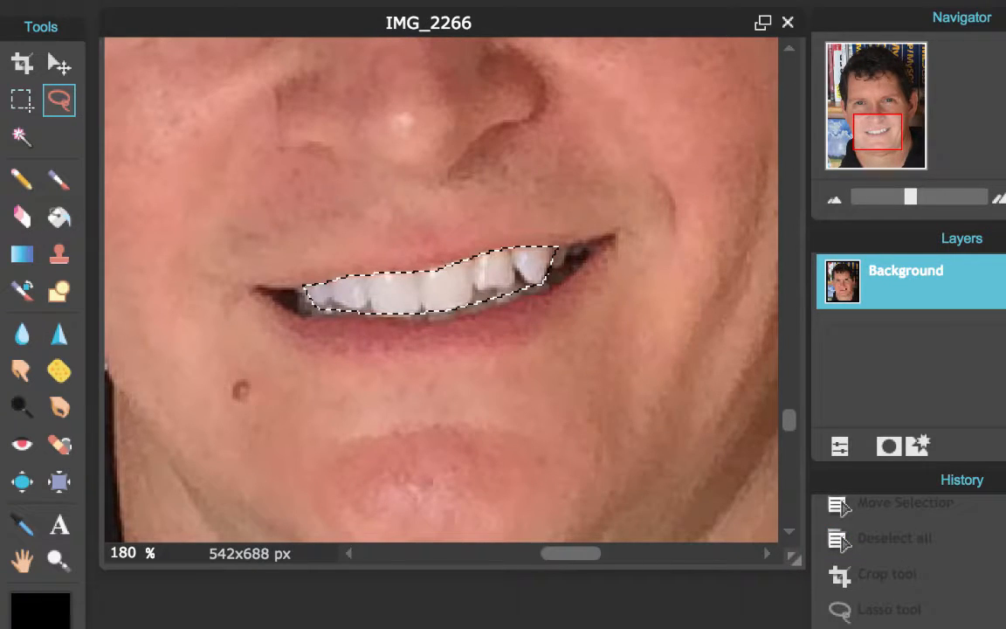
# Deselect the teeth with the Rectangular Marquee and zoom out to the full portrait.
pyautogui.click(22, 99)
pyautogui.click(298, 170)
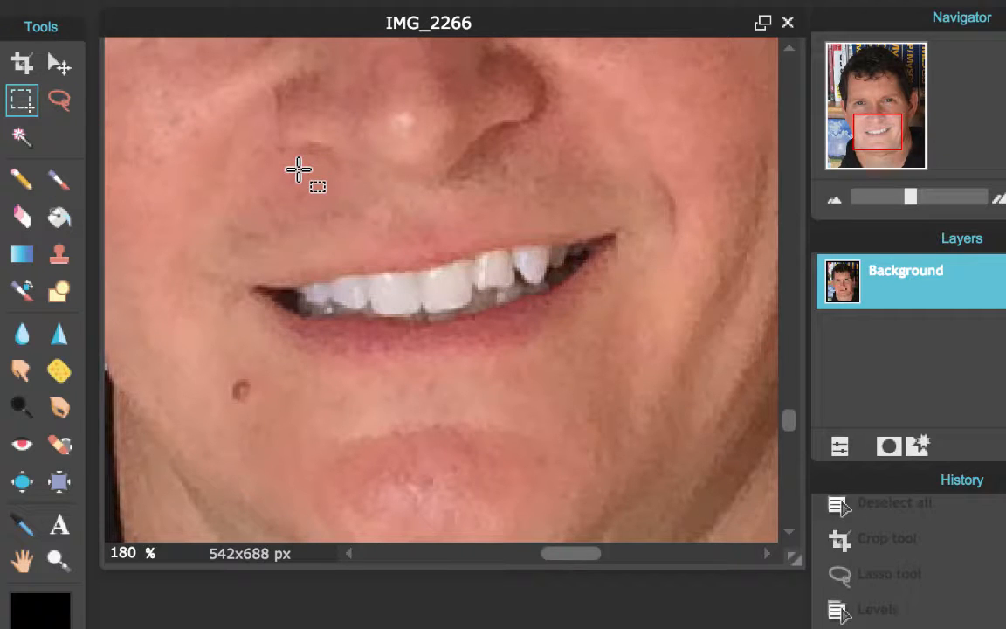
pyautogui.scroll(3, 306, 182)
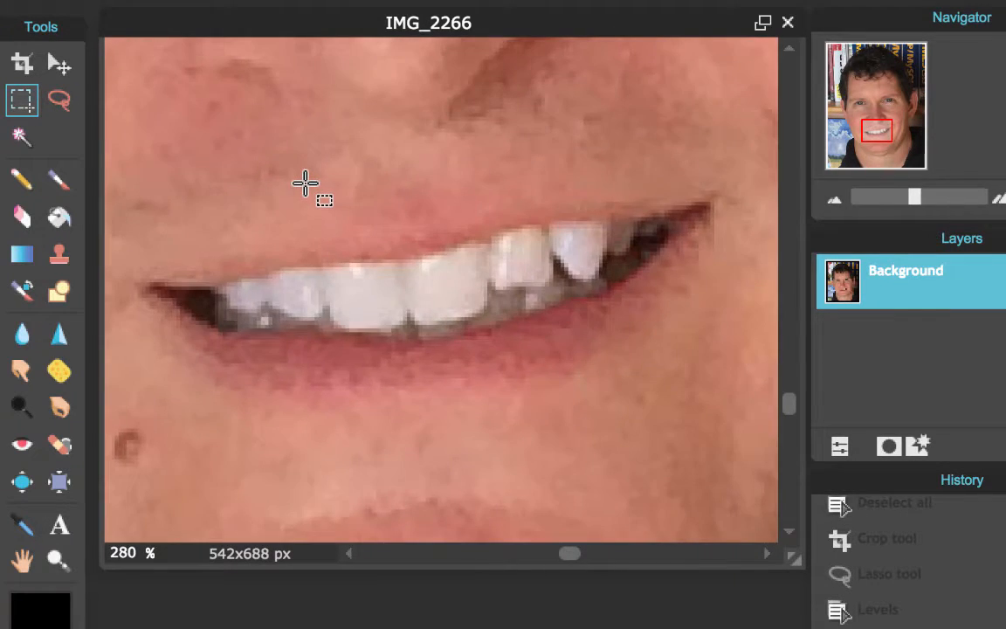
pyautogui.scroll(-6, 306, 183)
pyautogui.scroll(-3, 306, 182)
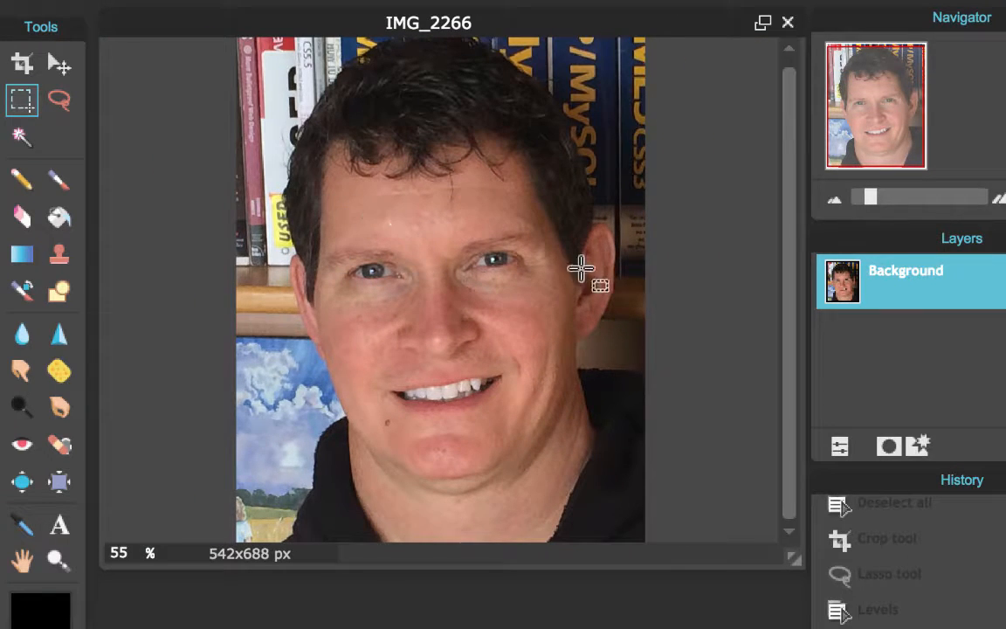
pyautogui.scroll(-1, 574, 274)
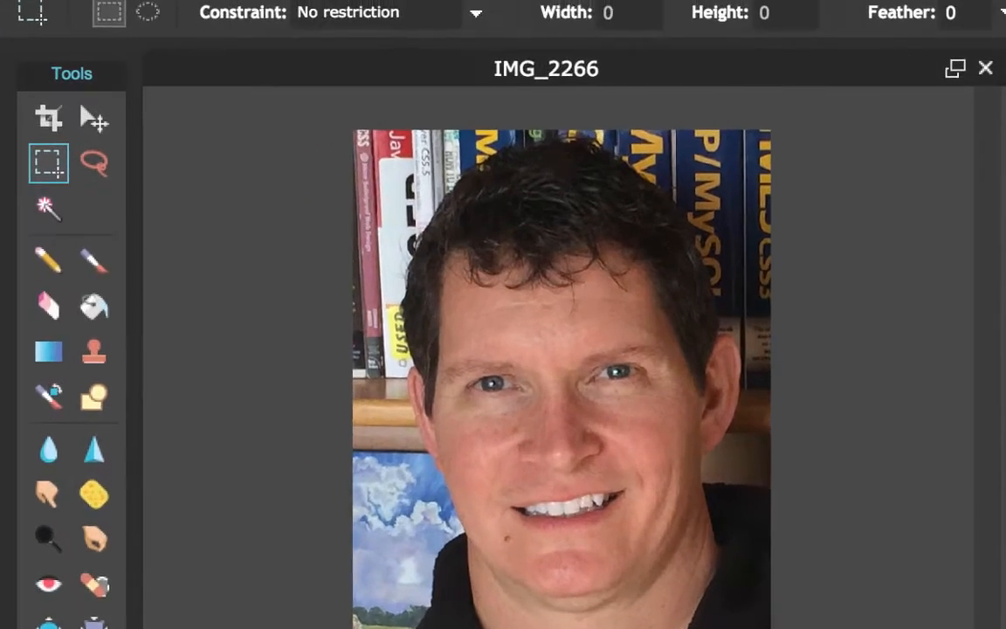
# Apply Levels to the whole portrait with white input 237 and output black 10.
pyautogui.click(508, 13)
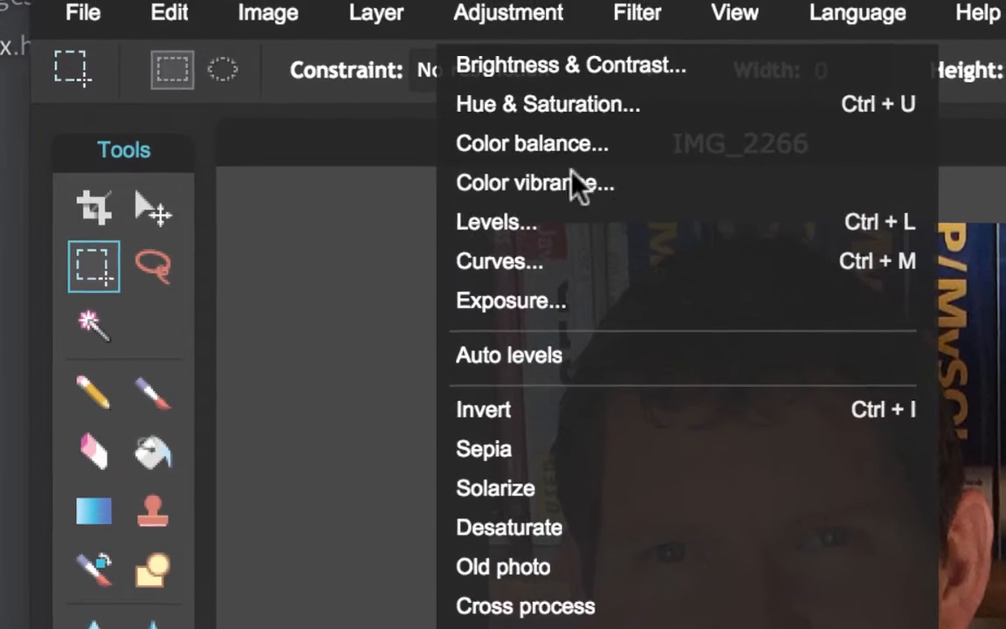
pyautogui.click(590, 225)
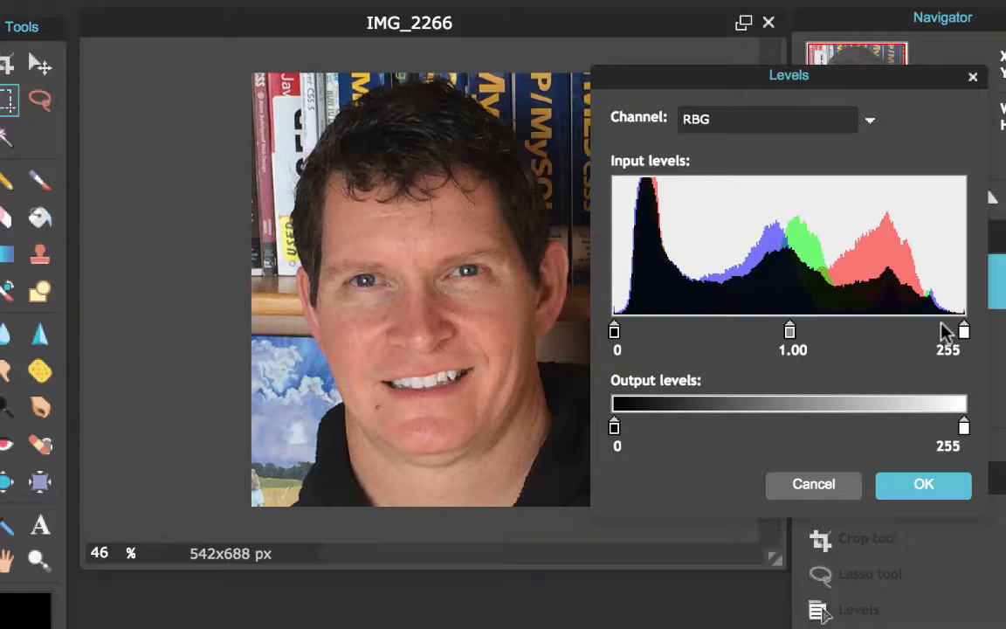
pyautogui.moveTo(966, 332)
pyautogui.mouseDown()
pyautogui.moveTo(922, 332)
pyautogui.moveTo(963, 332)
pyautogui.moveTo(834, 305)
pyautogui.moveTo(968, 310)
pyautogui.mouseUp()
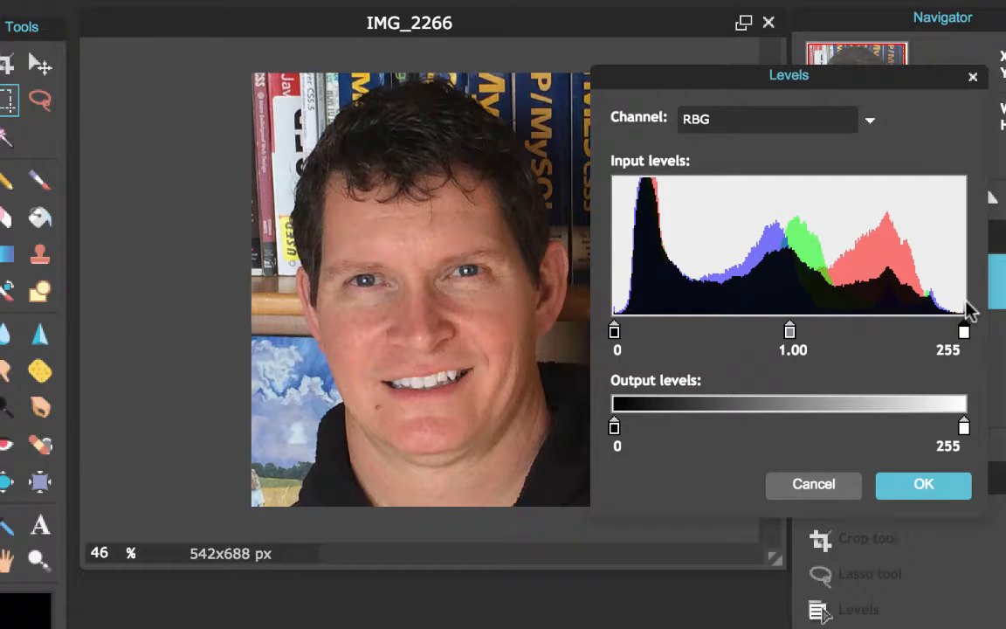
pyautogui.moveTo(788, 334); pyautogui.dragTo(784, 330)
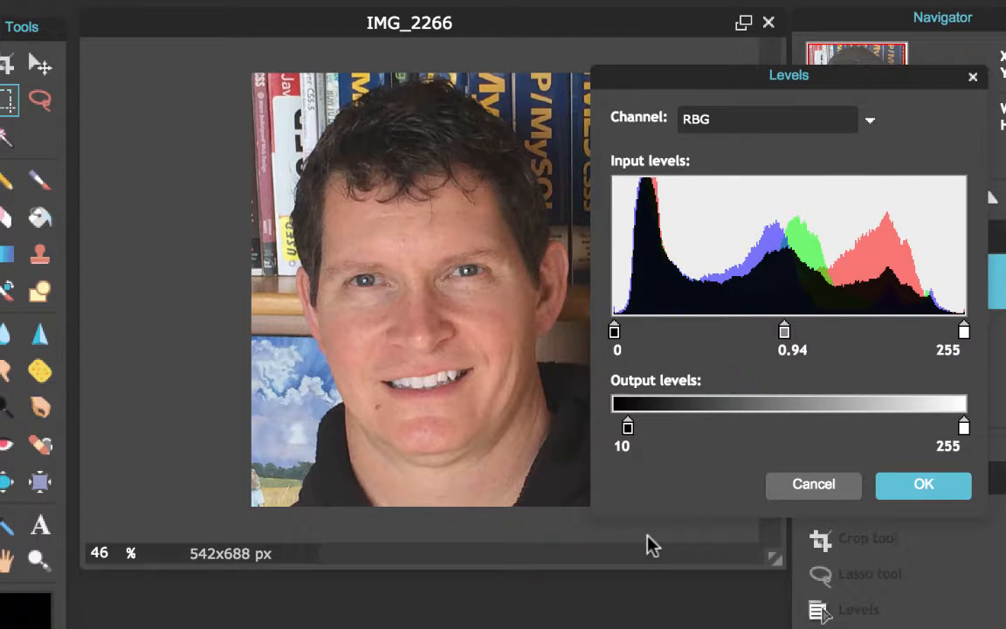
pyautogui.moveTo(966, 339)
pyautogui.mouseDown()
pyautogui.moveTo(939, 336)
pyautogui.moveTo(968, 334)
pyautogui.mouseUp()
pyautogui.moveTo(964, 337); pyautogui.dragTo(940, 334)
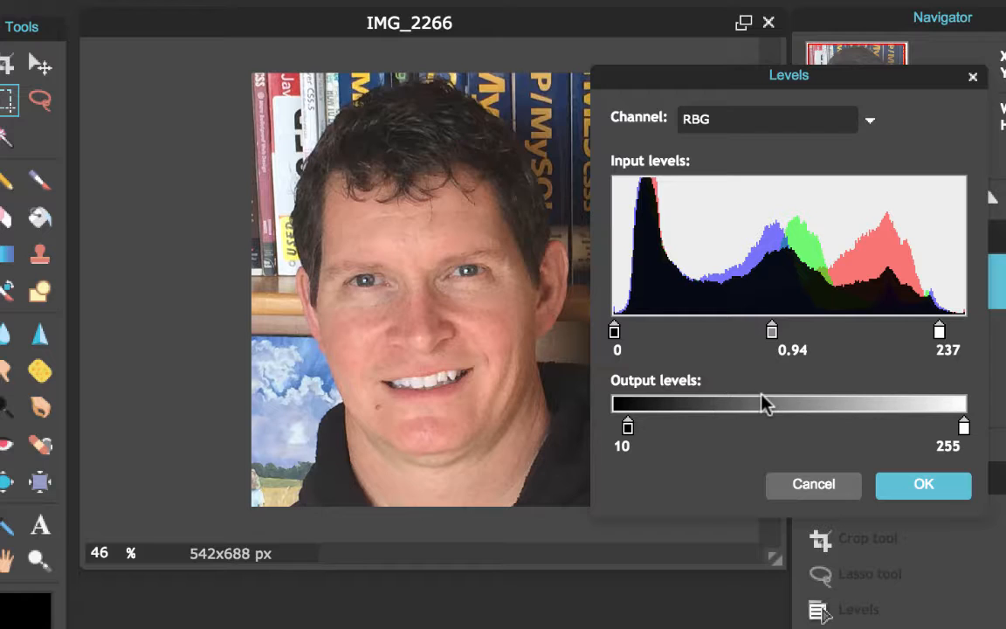
pyautogui.click(941, 492)
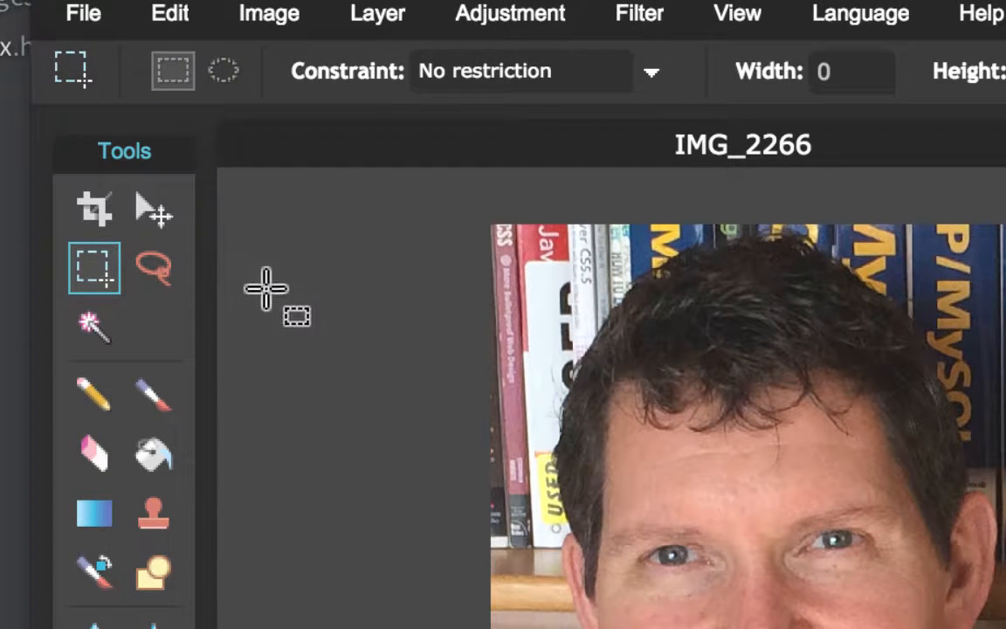
# Resize the image from 542 to 100 pixels wide (100 × 127), keeping proportions constrained.
pyautogui.click(282, 16)
pyautogui.click(295, 65)
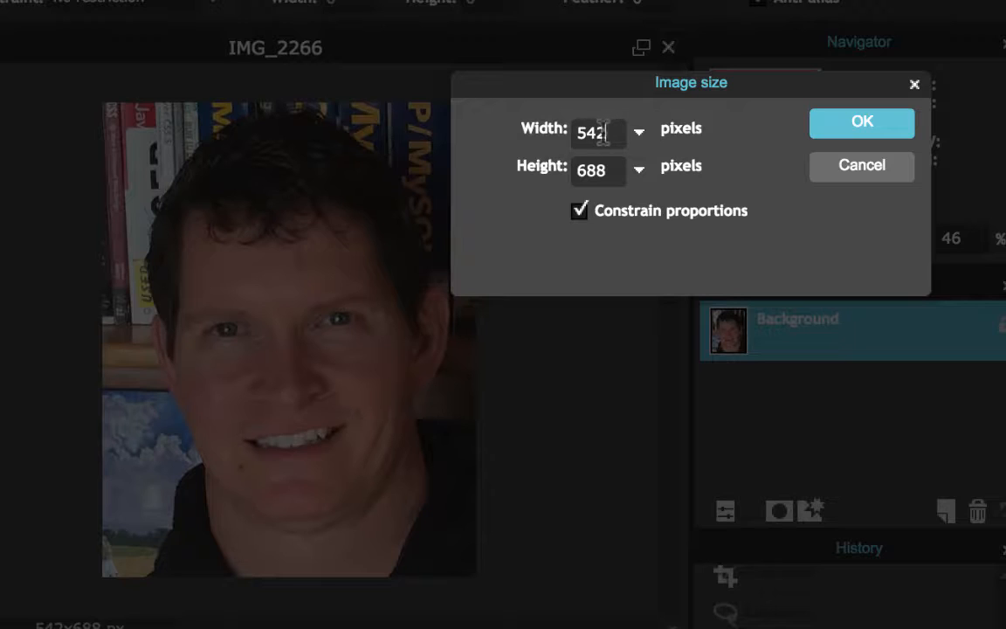
pyautogui.moveTo(605, 134); pyautogui.dragTo(543, 119)
pyautogui.write('100')
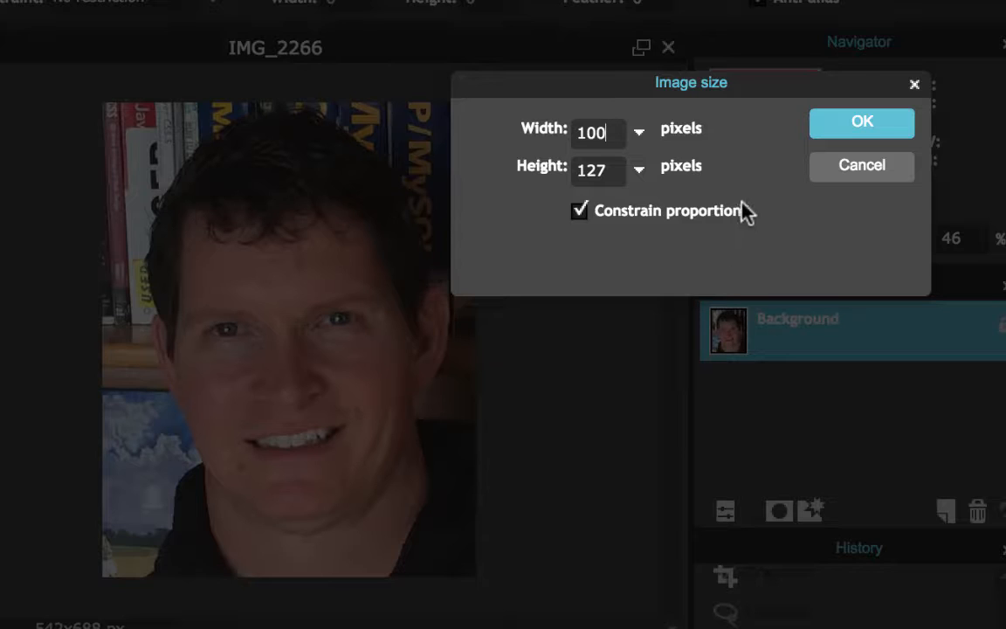
pyautogui.click(862, 123)
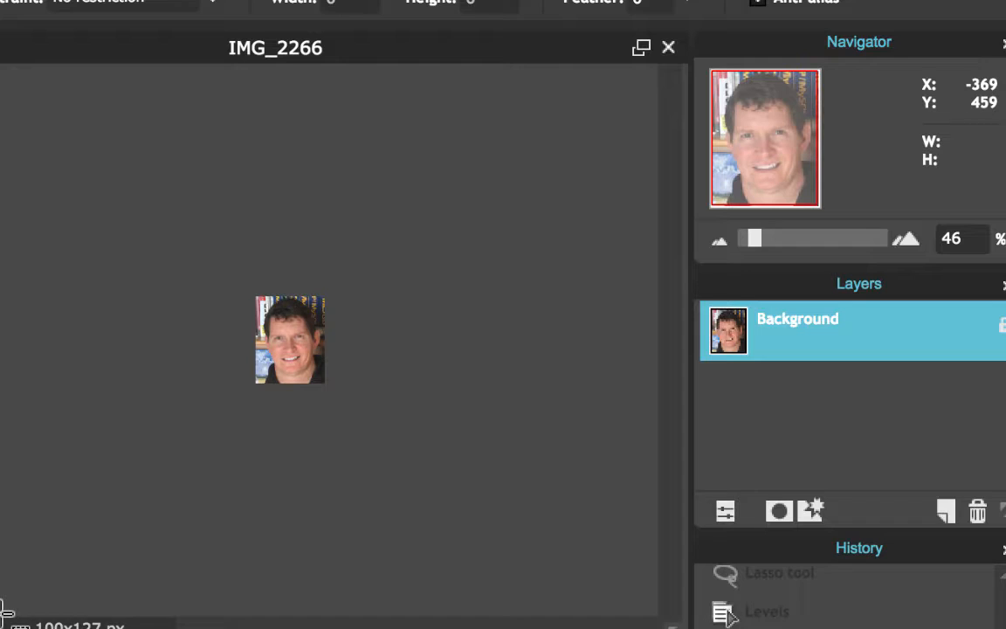
pyautogui.hotkey('ctrl', '0')
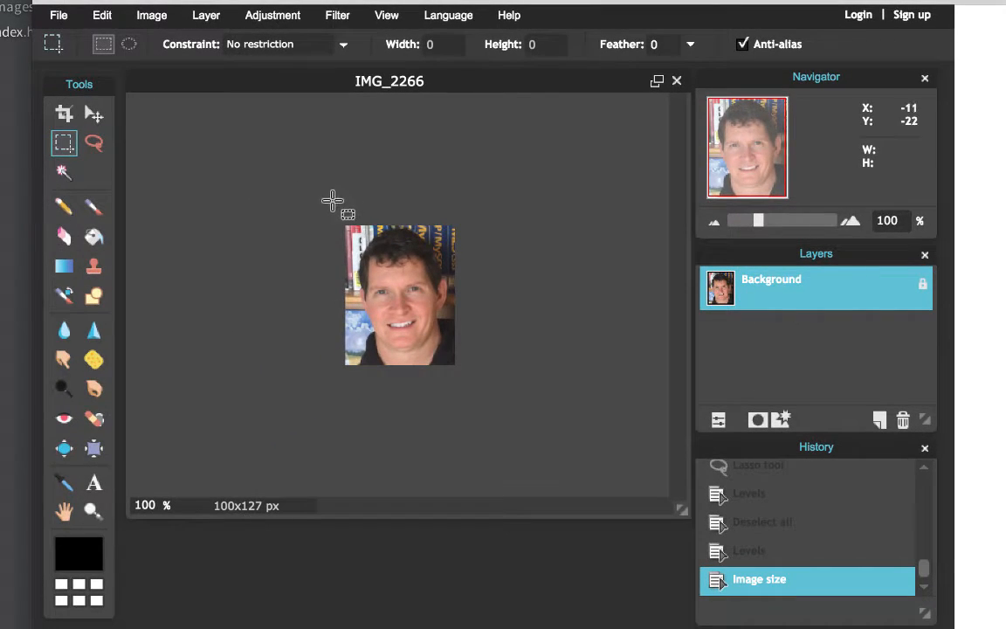
# Marquee-select the photo and crop the image to 100 × 124 pixels.
pyautogui.moveTo(239, 242); pyautogui.dragTo(278, 349)
pyautogui.moveTo(375, 308); pyautogui.dragTo(476, 359)
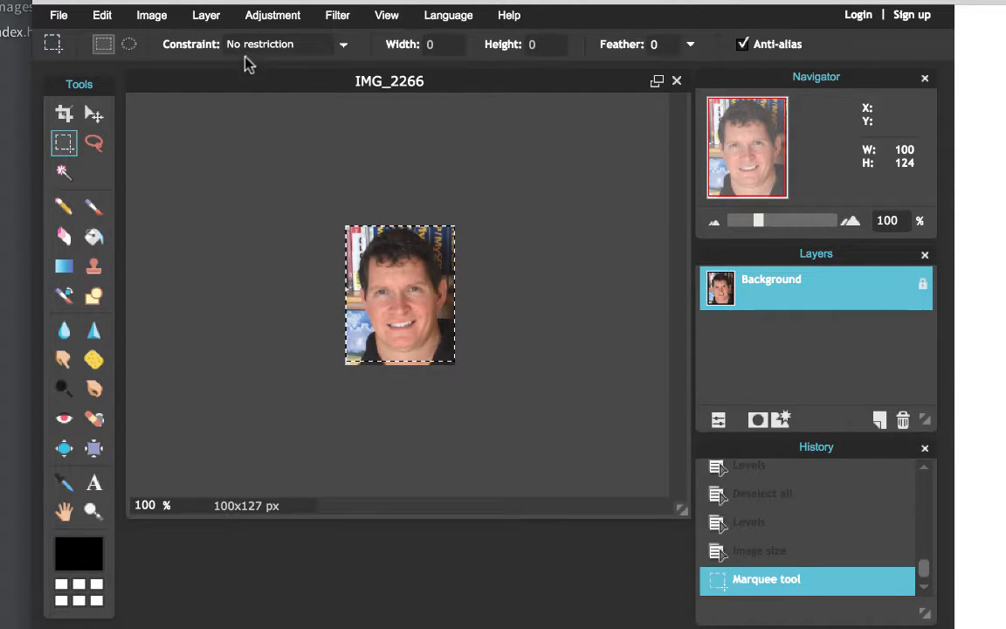
pyautogui.click(175, 18)
pyautogui.click(193, 203)
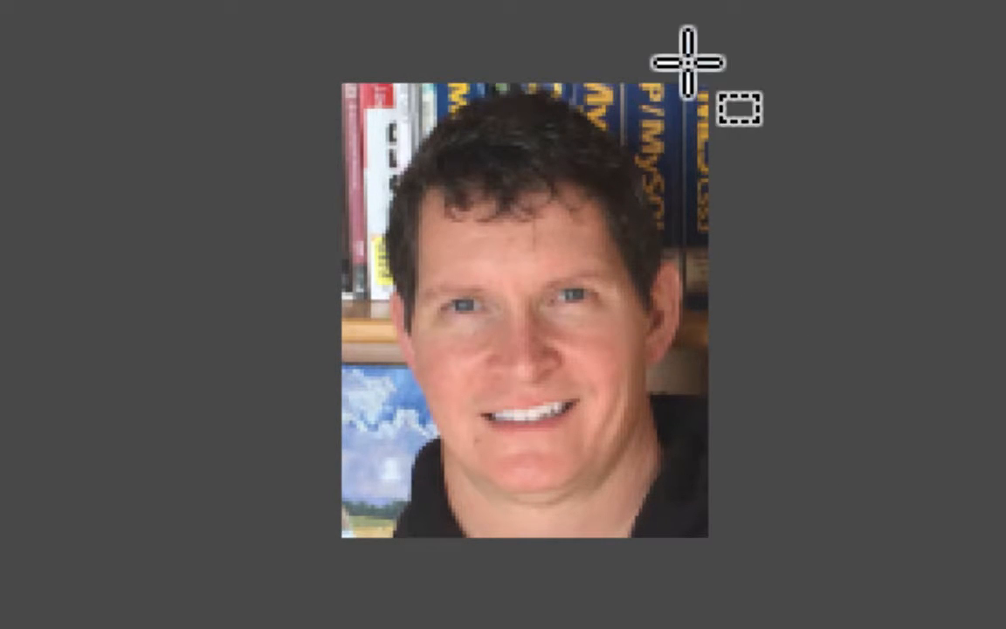
pyautogui.click(341, 35)
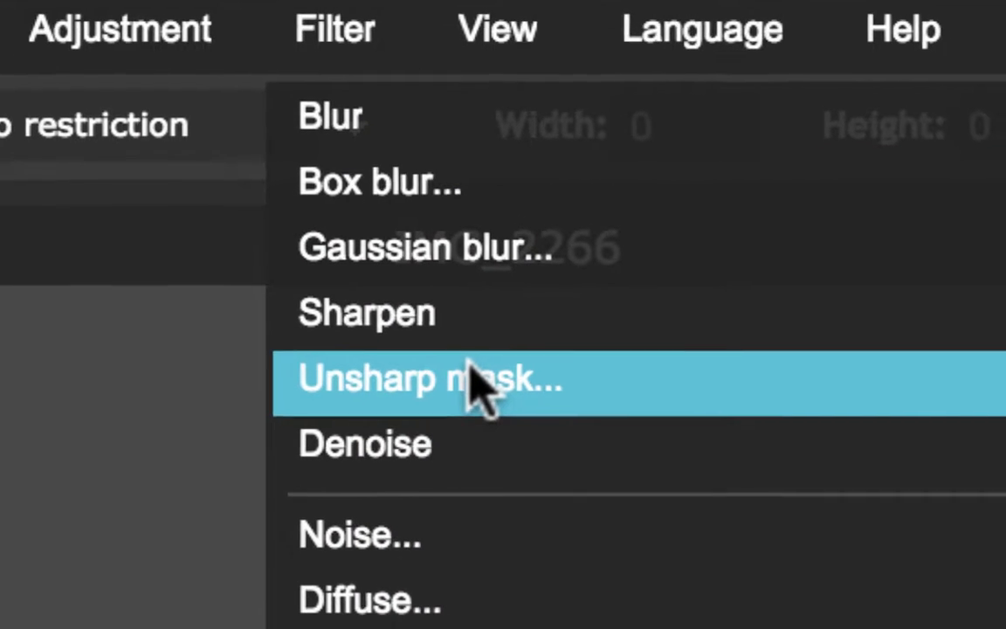
# Apply Unsharp mask with Amount 50, Radius 2 and Threshold 0.
pyautogui.click(486, 391)
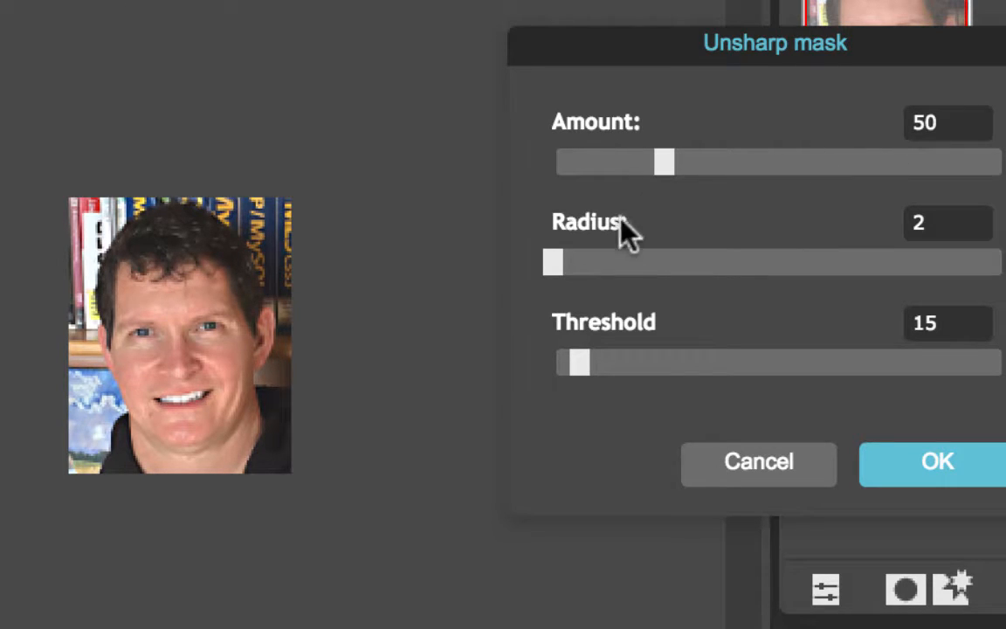
pyautogui.moveTo(580, 358); pyautogui.dragTo(545, 351)
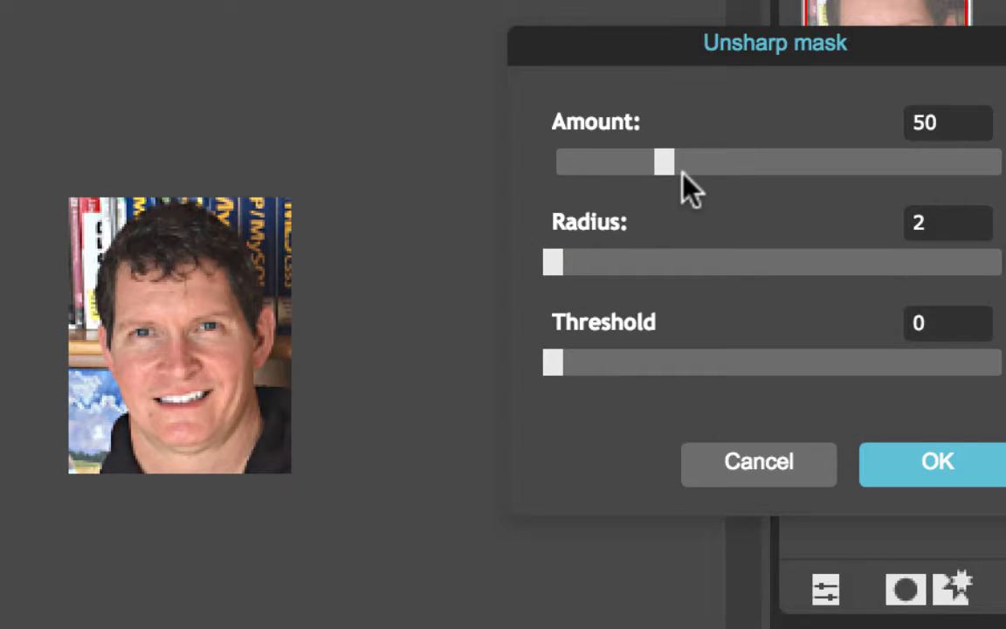
pyautogui.moveTo(551, 360); pyautogui.dragTo(950, 369)
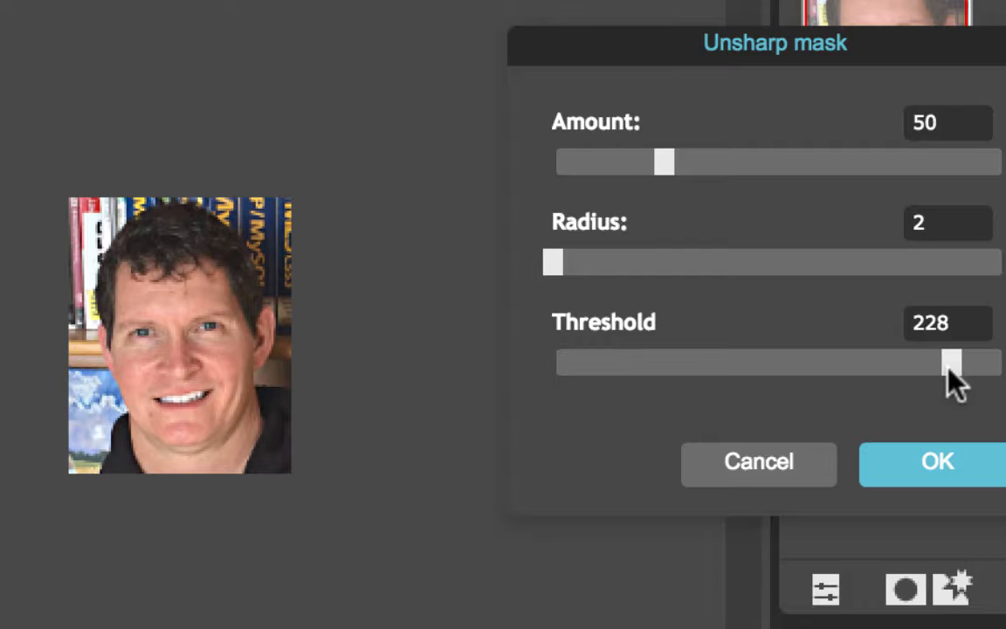
pyautogui.moveTo(950, 368); pyautogui.dragTo(536, 364)
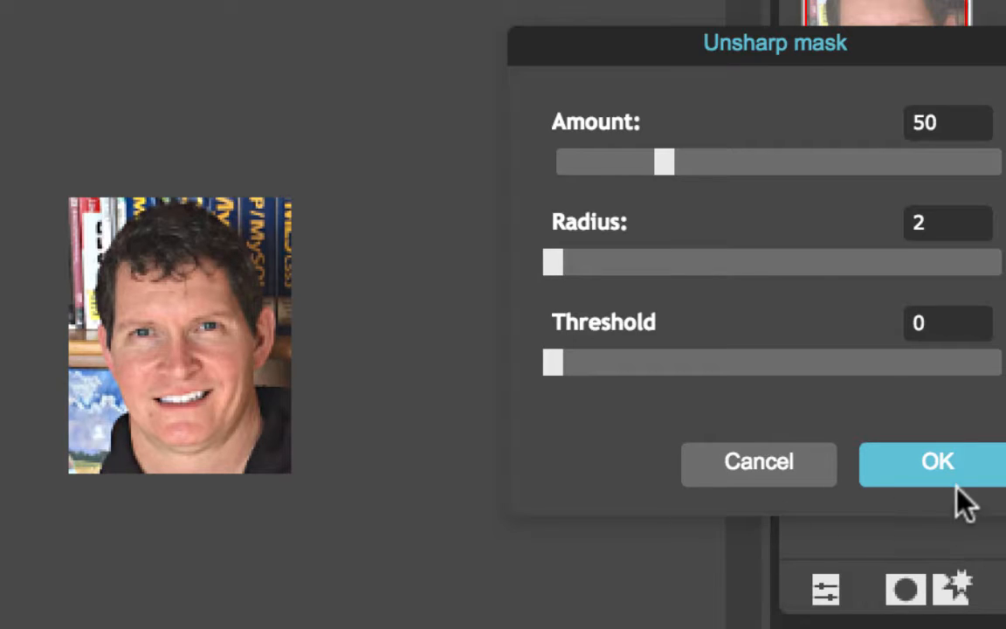
pyautogui.click(959, 460)
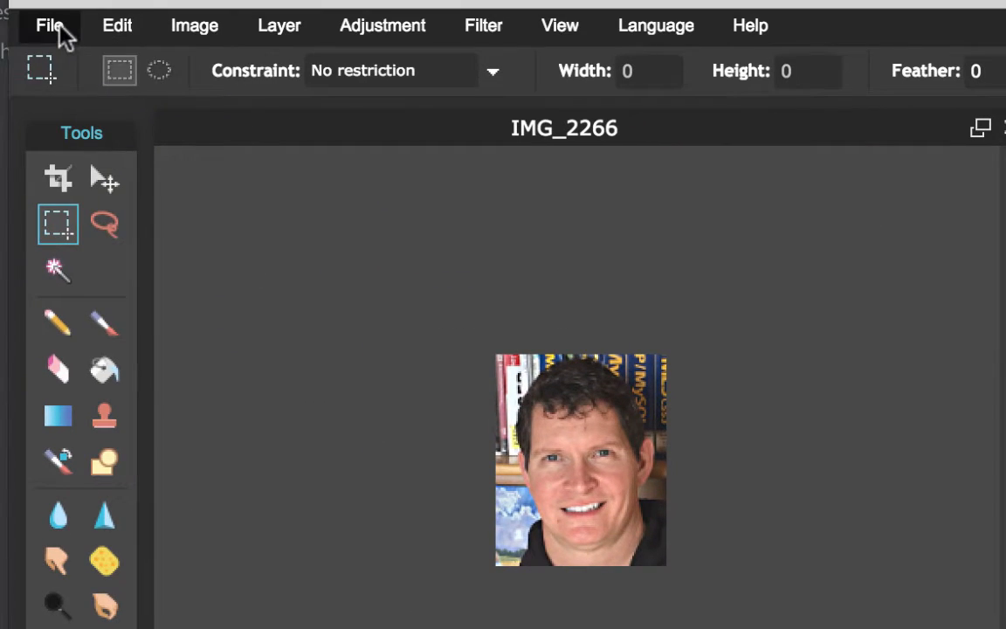
# Start saving the image, naming it rich_hp_pic as a JPEG at quality 80.
pyautogui.click(58, 31)
pyautogui.click(122, 203)
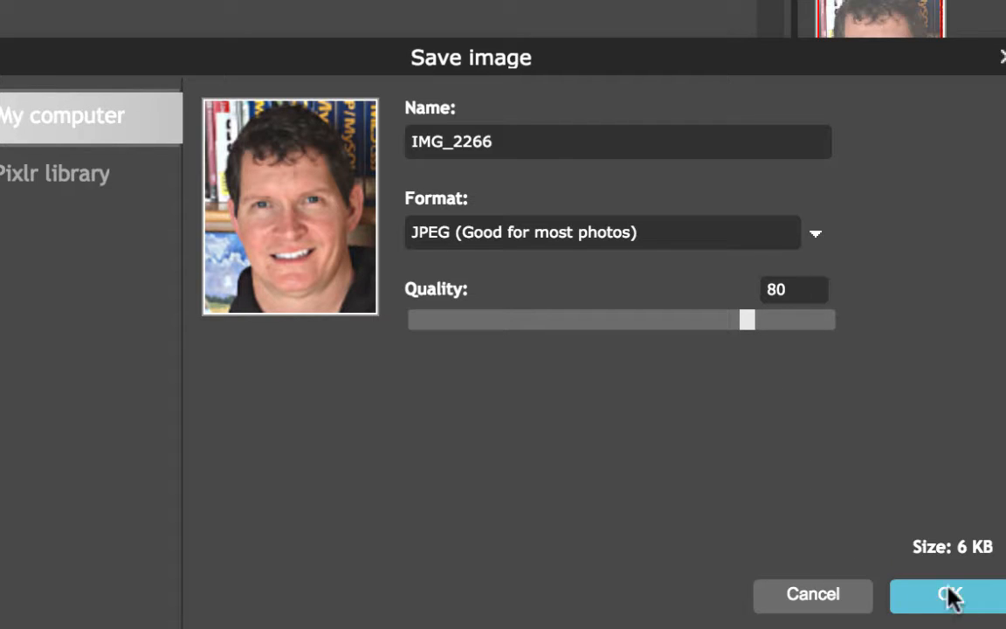
pyautogui.click(540, 142)
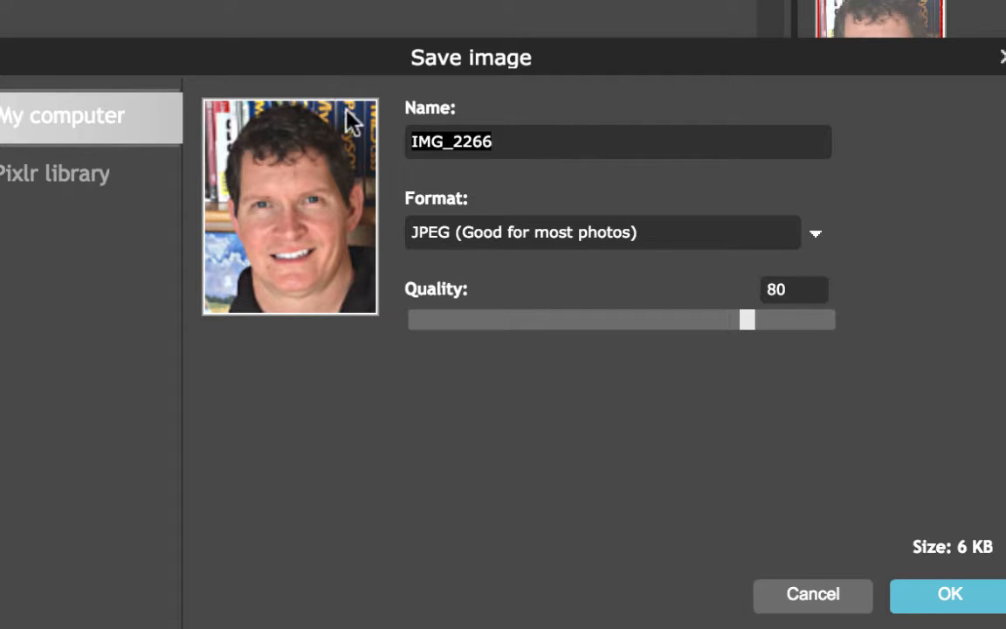
pyautogui.moveTo(531, 140); pyautogui.dragTo(394, 133)
pyautogui.write('rich')
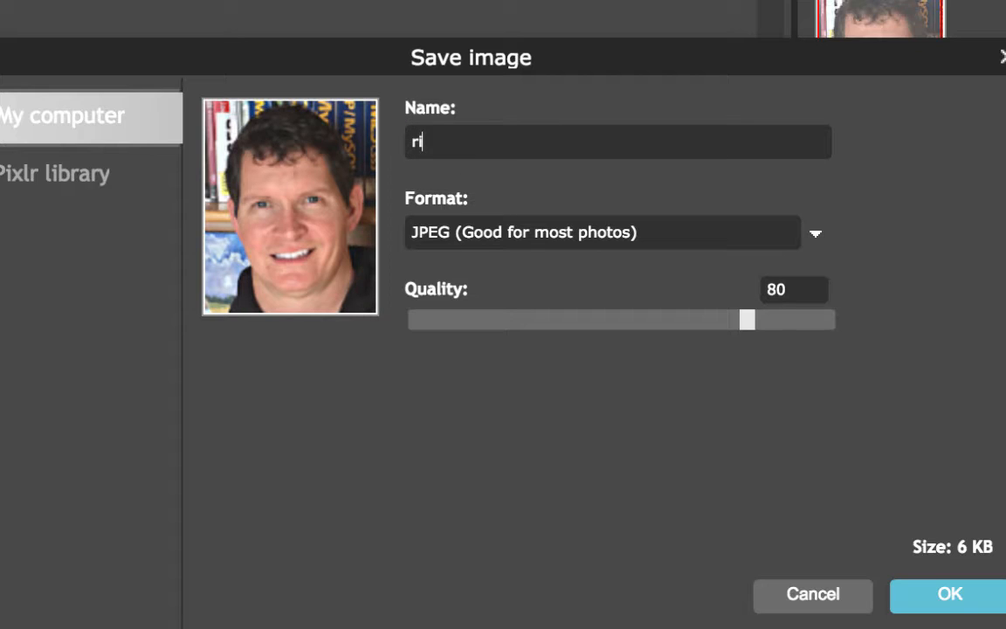
pyautogui.write('_hp_pic')
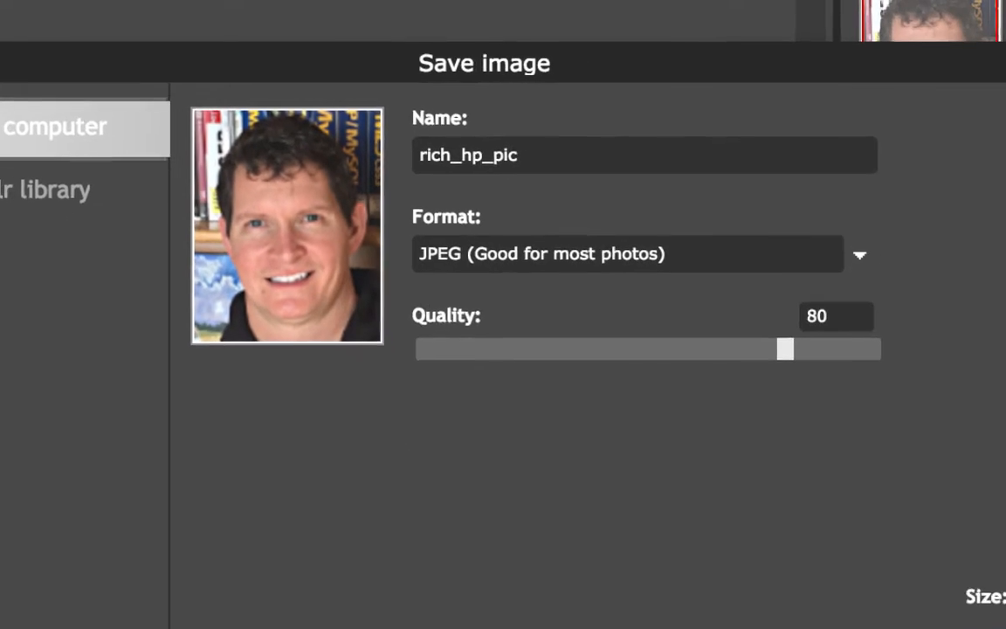
# Save into Spring2016/CSC230W1/Notes/CSC230W1/Upload_Sample/images, replacing the existing rich_hp_pic.jpg.
pyautogui.click(952, 598)
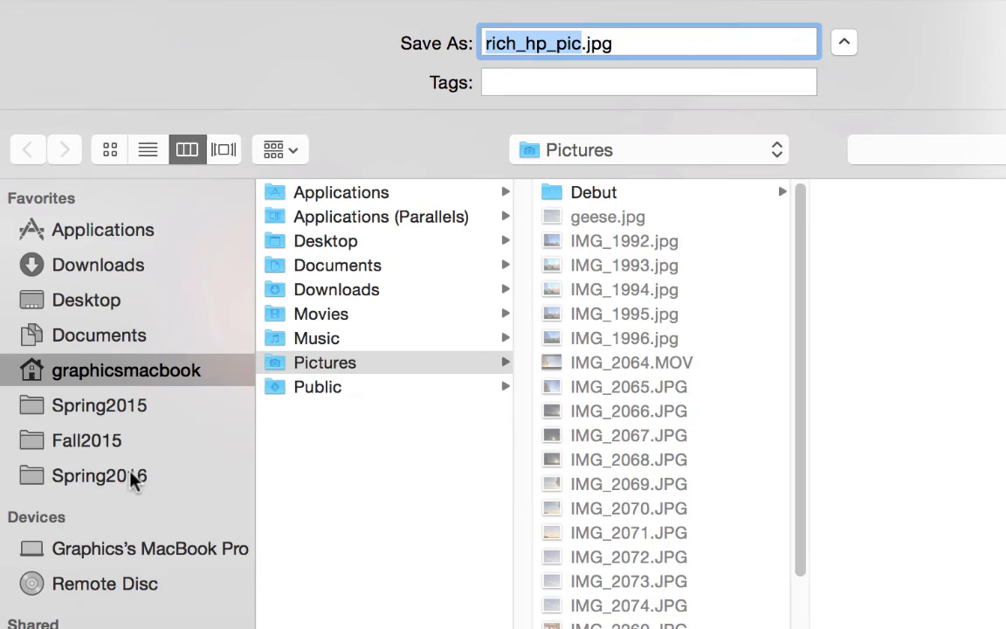
pyautogui.click(119, 443)
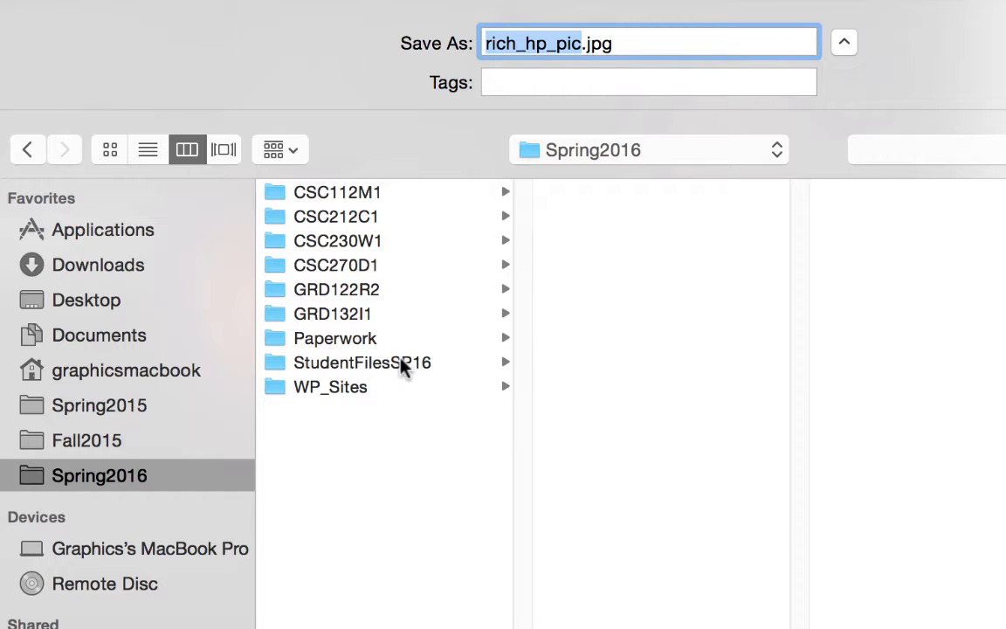
pyautogui.click(368, 241)
pyautogui.click(661, 225)
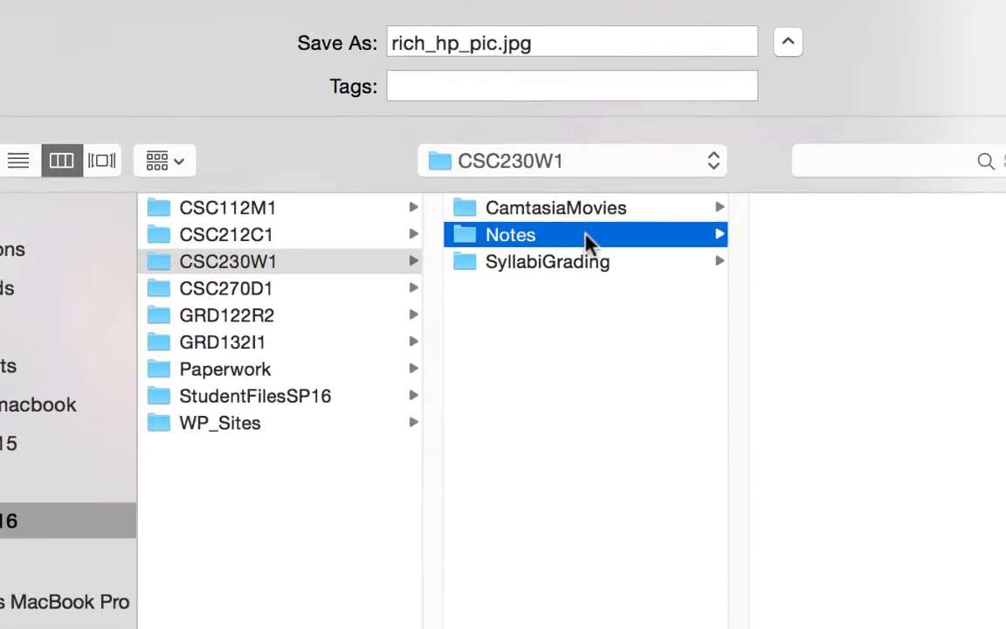
pyautogui.click(923, 268)
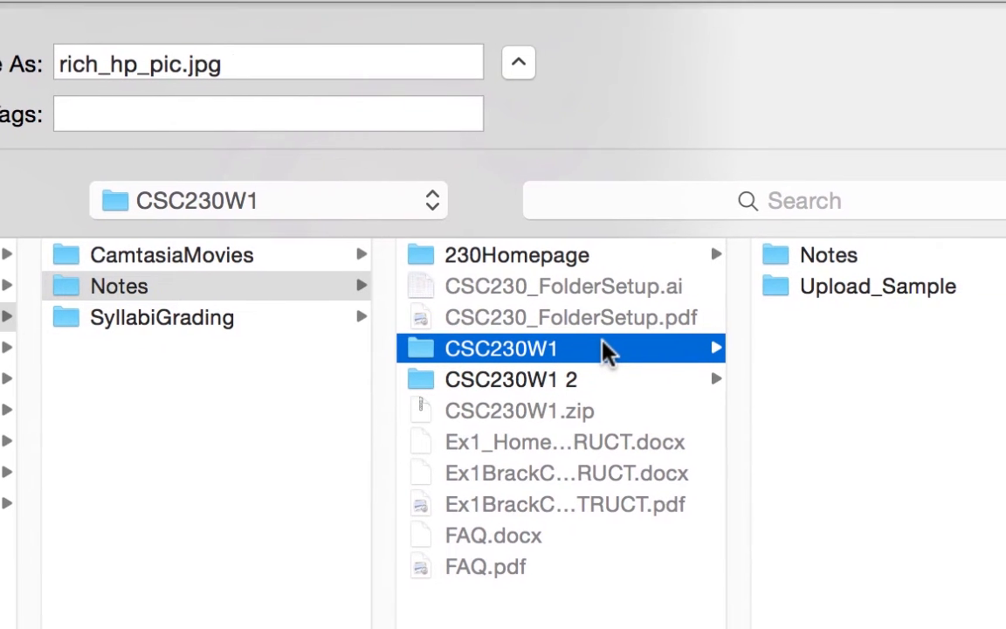
pyautogui.click(940, 297)
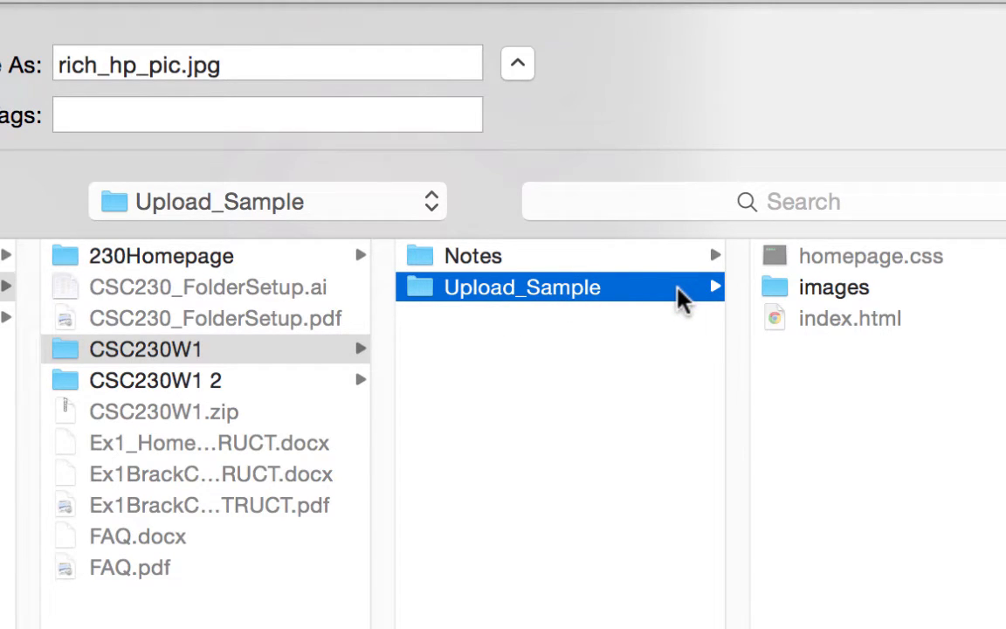
pyautogui.click(832, 293)
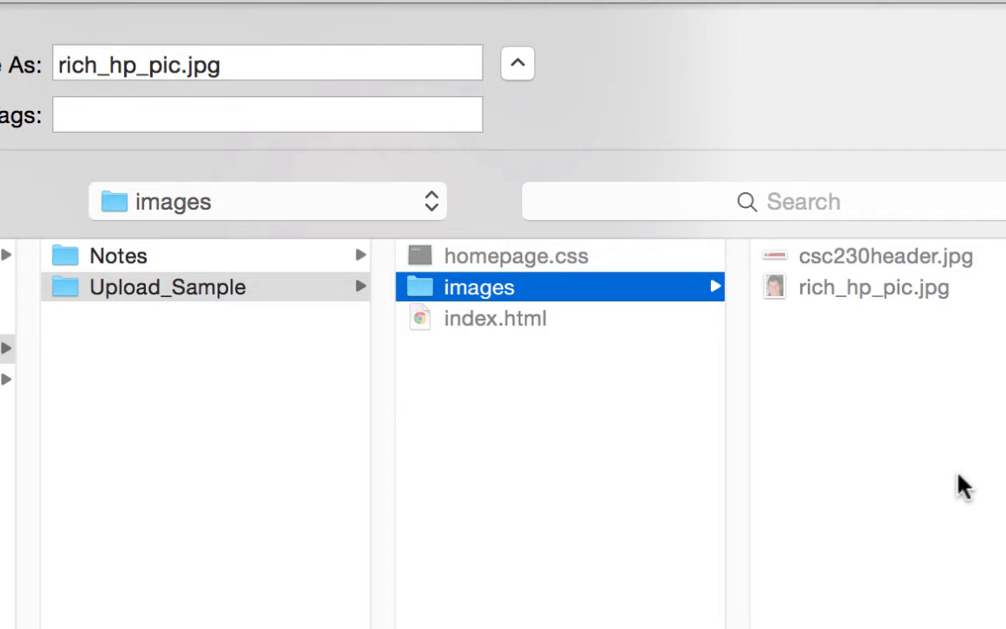
pyautogui.press('Return')
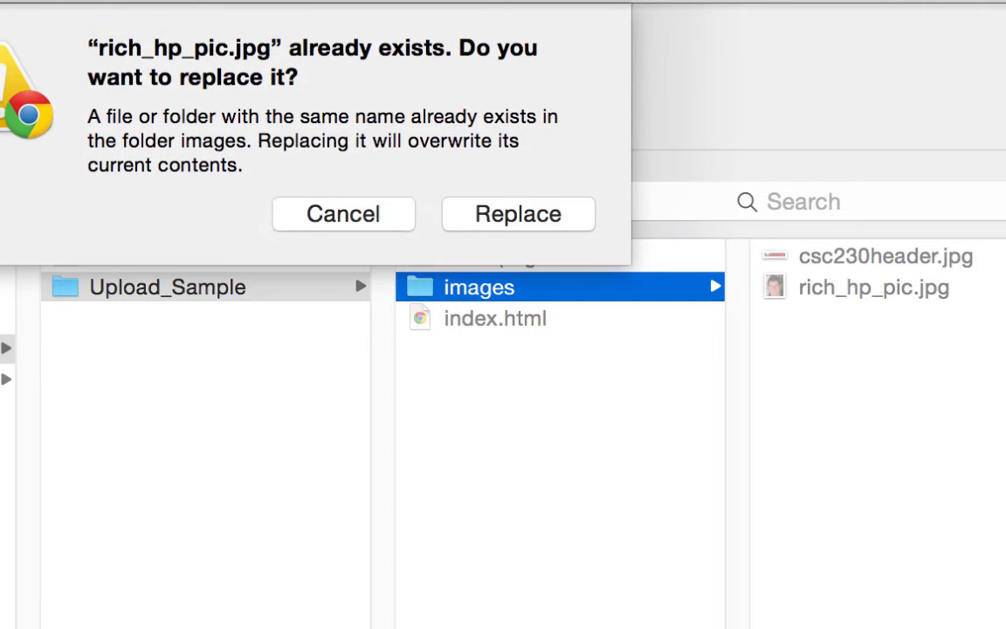
pyautogui.click(539, 216)
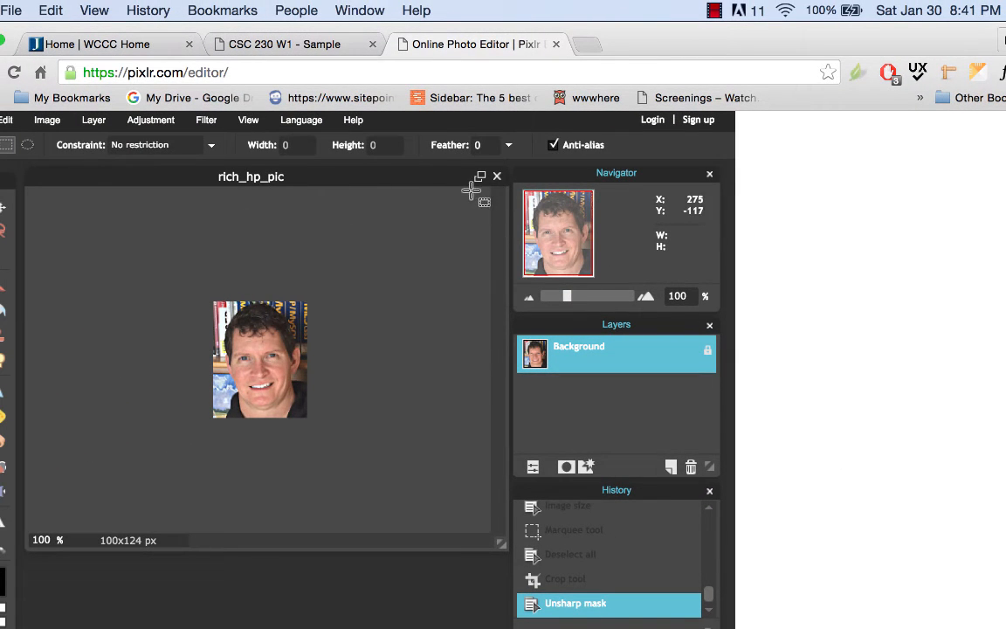
# Close the rich_hp_pic document without saving again and dismiss the start screen.
pyautogui.click(498, 177)
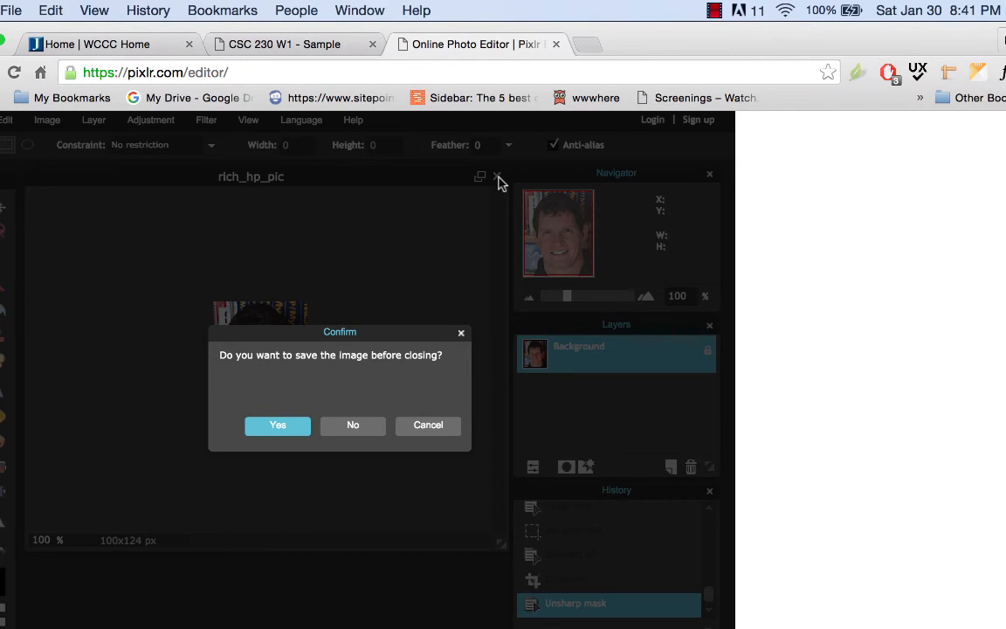
pyautogui.click(366, 431)
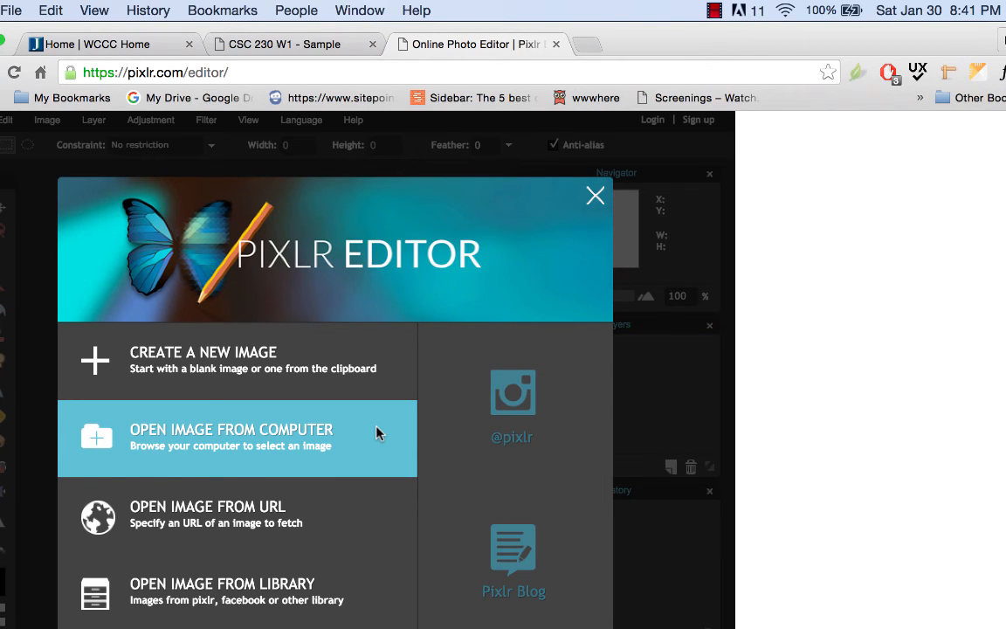
pyautogui.click(595, 196)
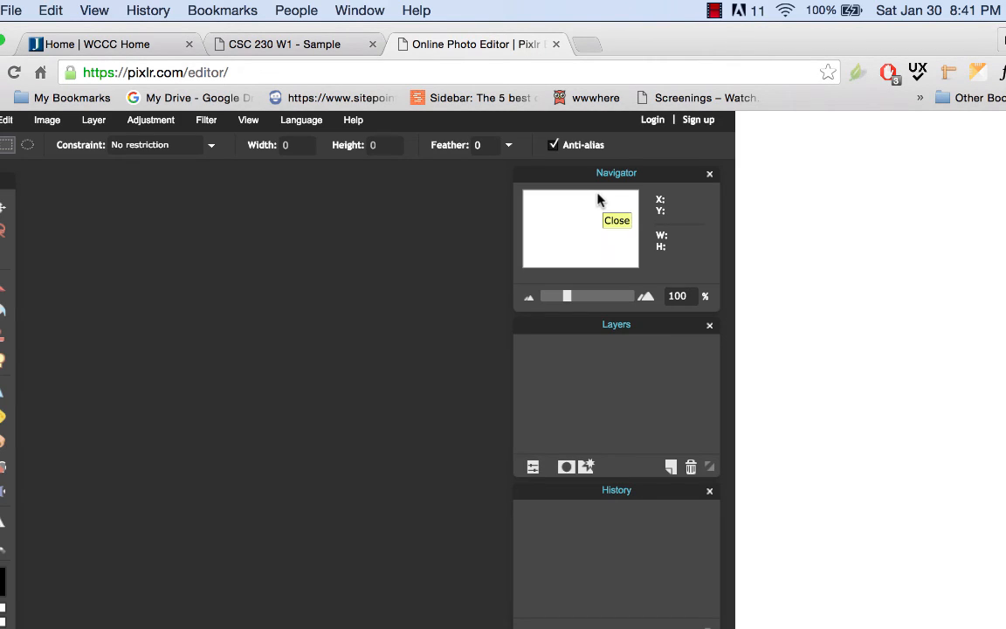